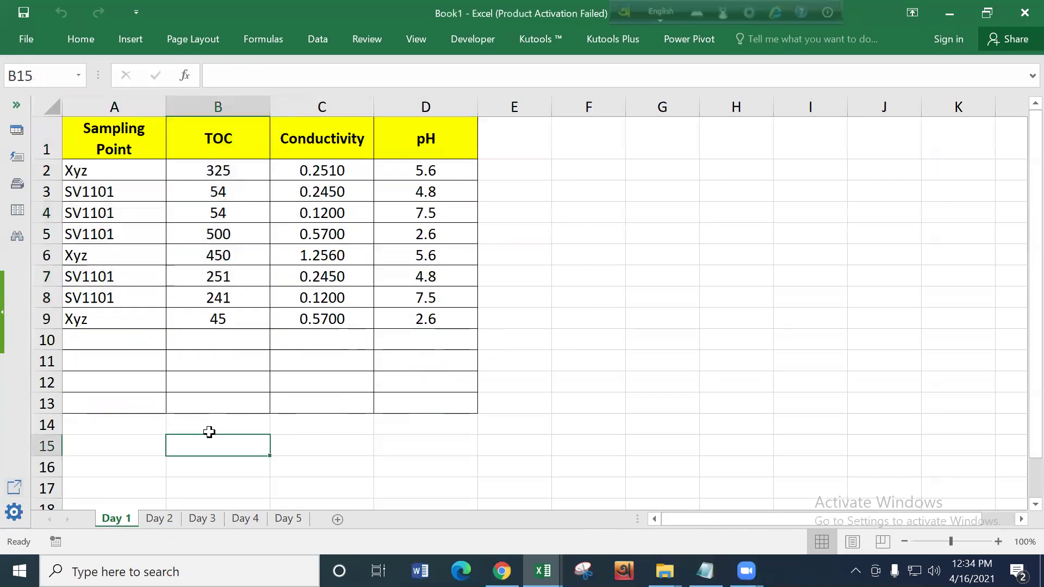
# Step: Examine the data tables on the Day 2, Day 3, Day 4 and Day 5 sheets
pyautogui.click(158, 518)
pyautogui.click(272, 398)
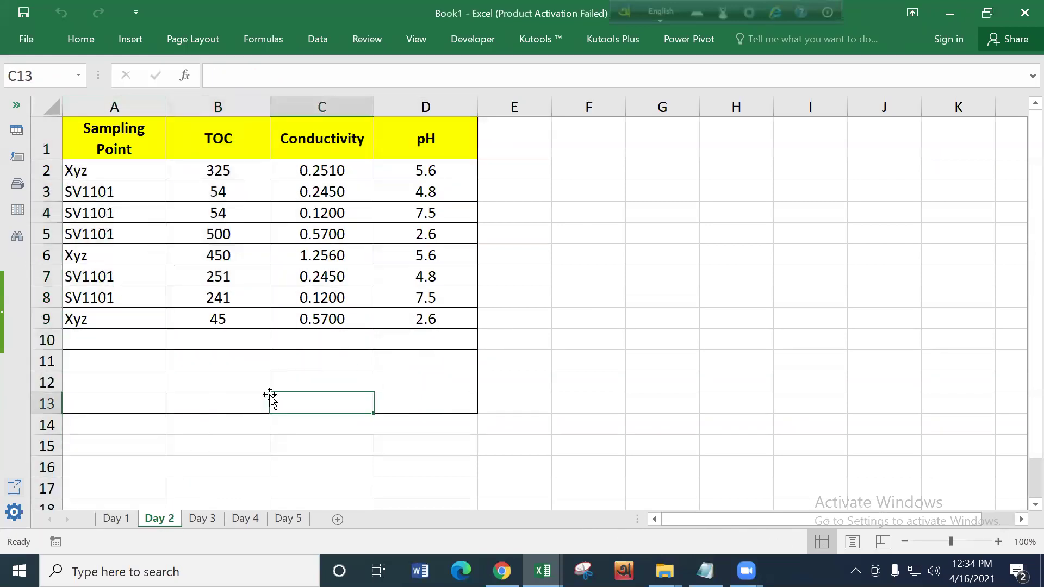
pyautogui.click(199, 519)
pyautogui.click(263, 424)
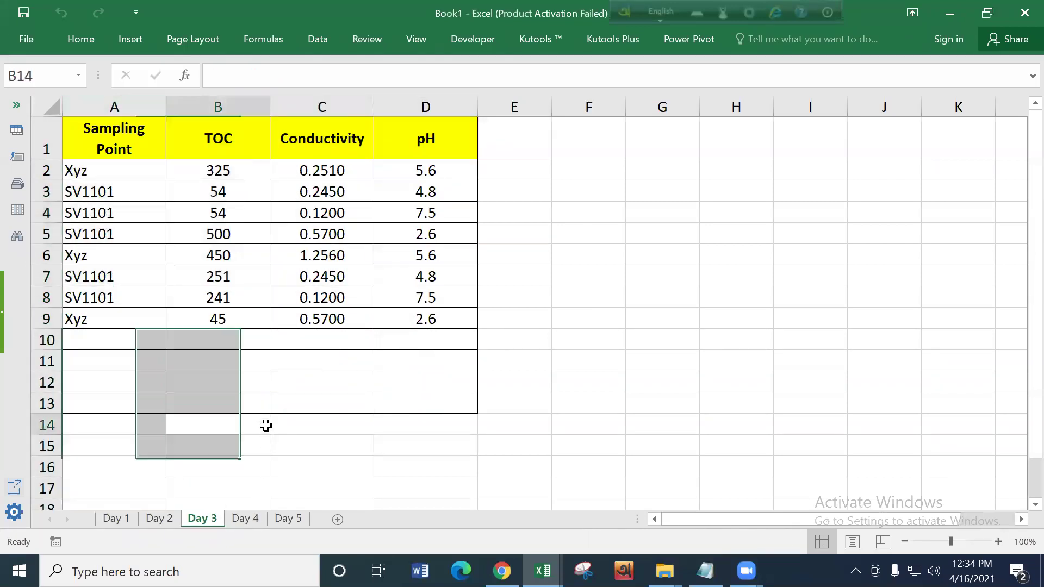
pyautogui.click(245, 519)
pyautogui.click(283, 518)
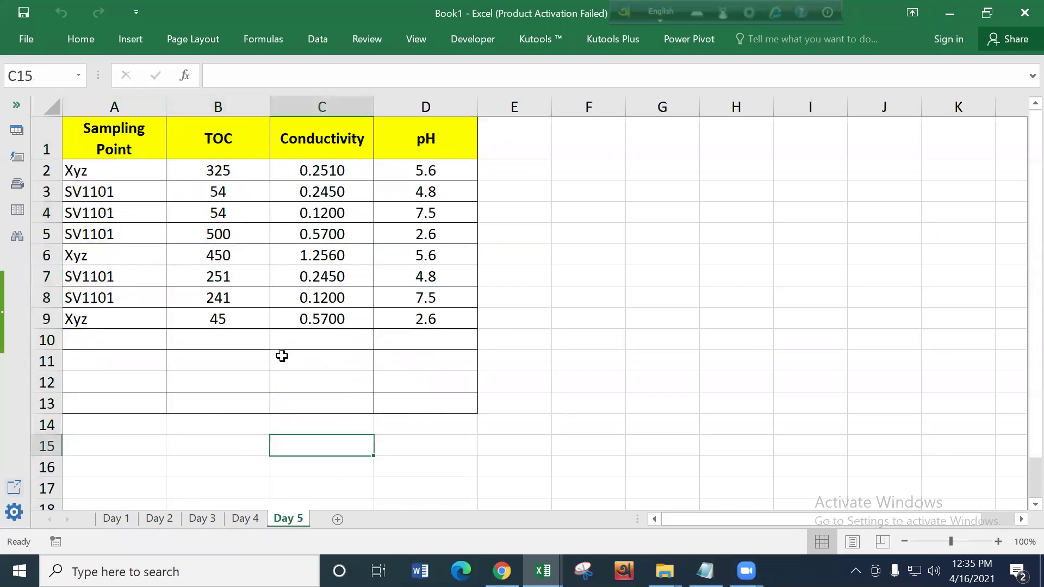
pyautogui.click(337, 519)
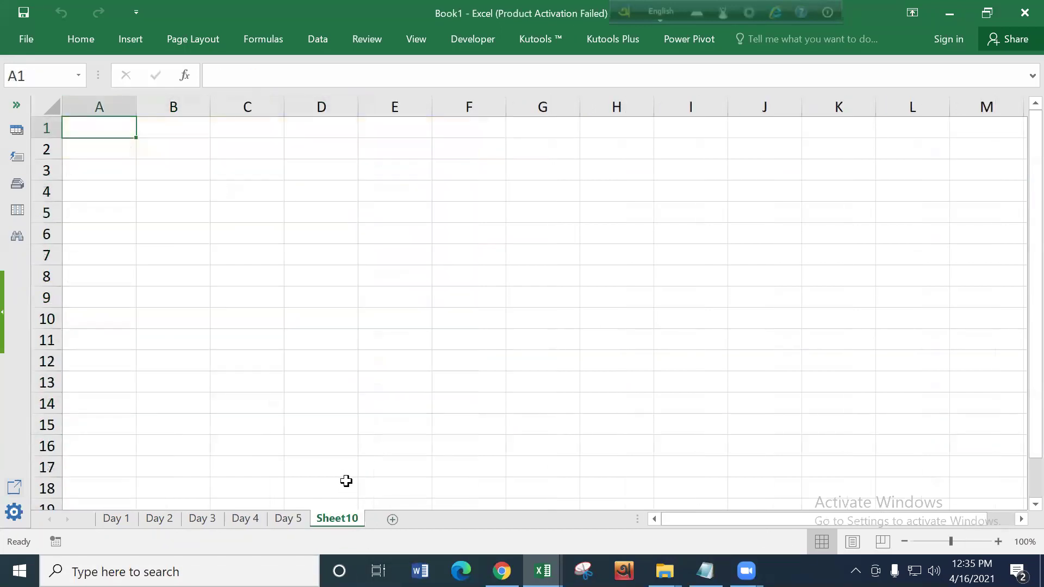
pyautogui.click(113, 522)
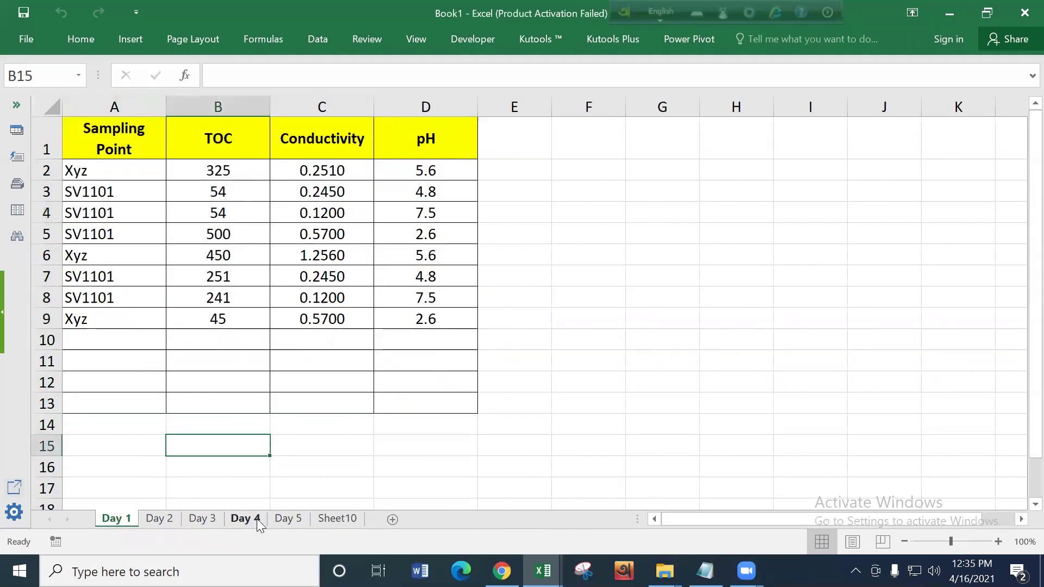
pyautogui.click(288, 519)
pyautogui.click(335, 517)
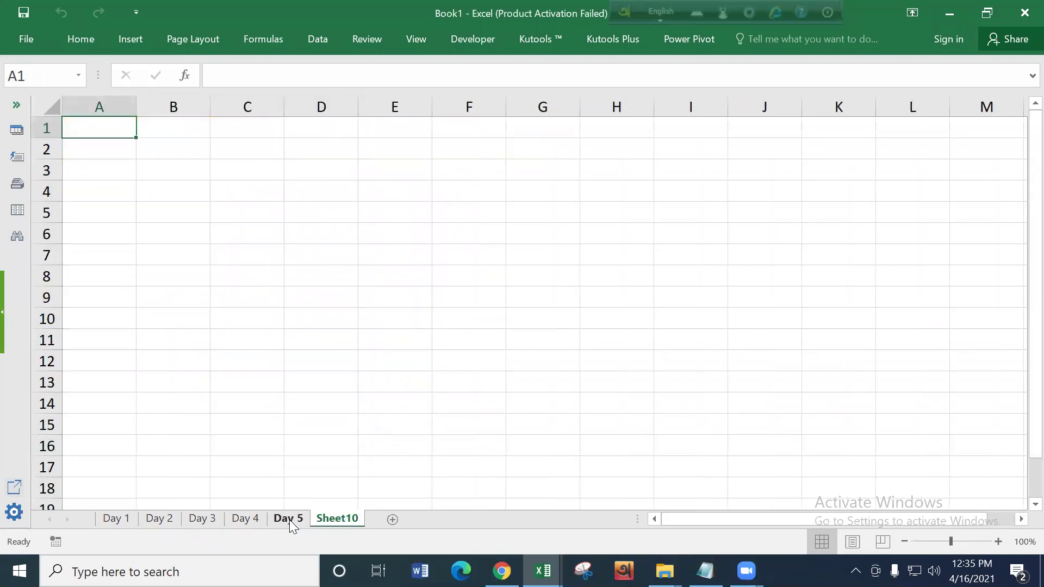
pyautogui.rightClick(333, 520)
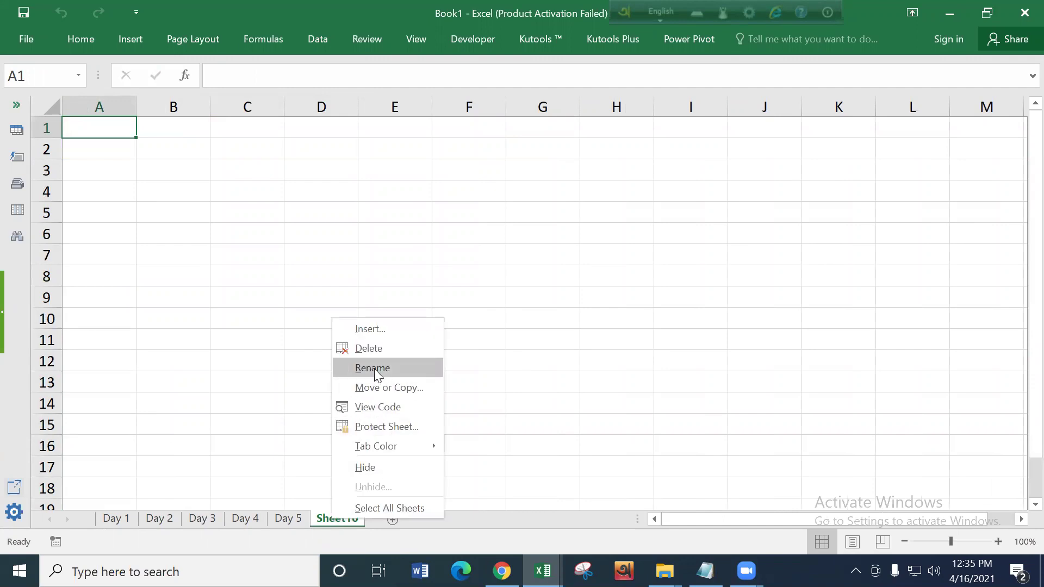
pyautogui.click(375, 349)
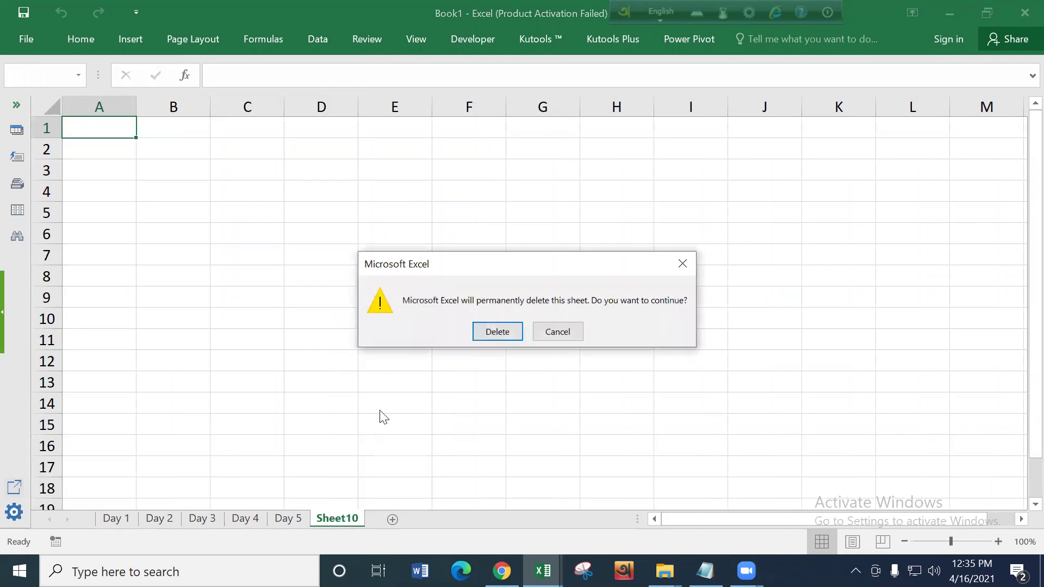
pyautogui.click(496, 330)
# Step: Review the layout of the Day 1 to Day 5 sheets, going back from Day 5 to Day 1
pyautogui.click(125, 518)
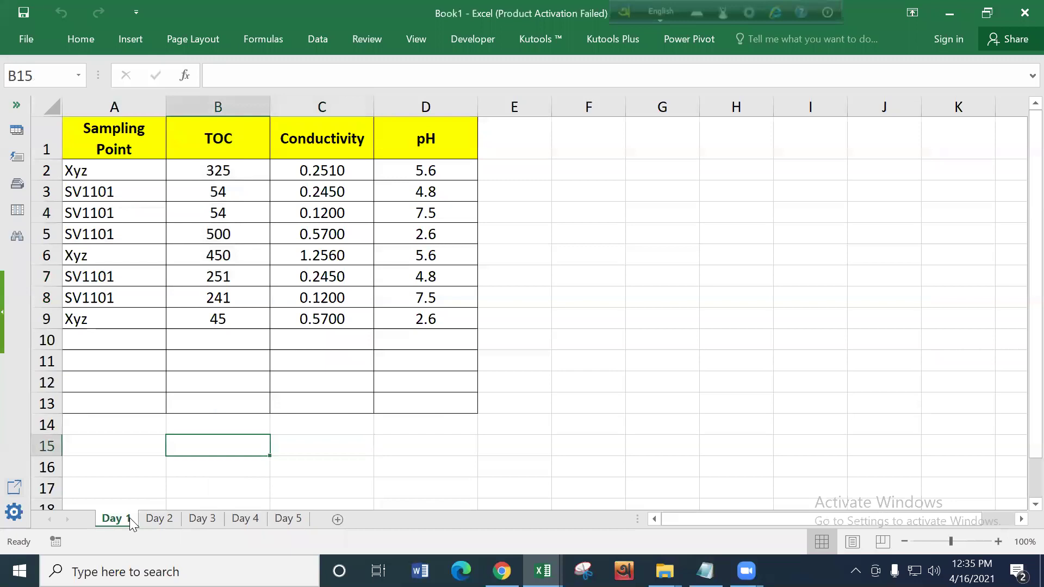
pyautogui.click(378, 372)
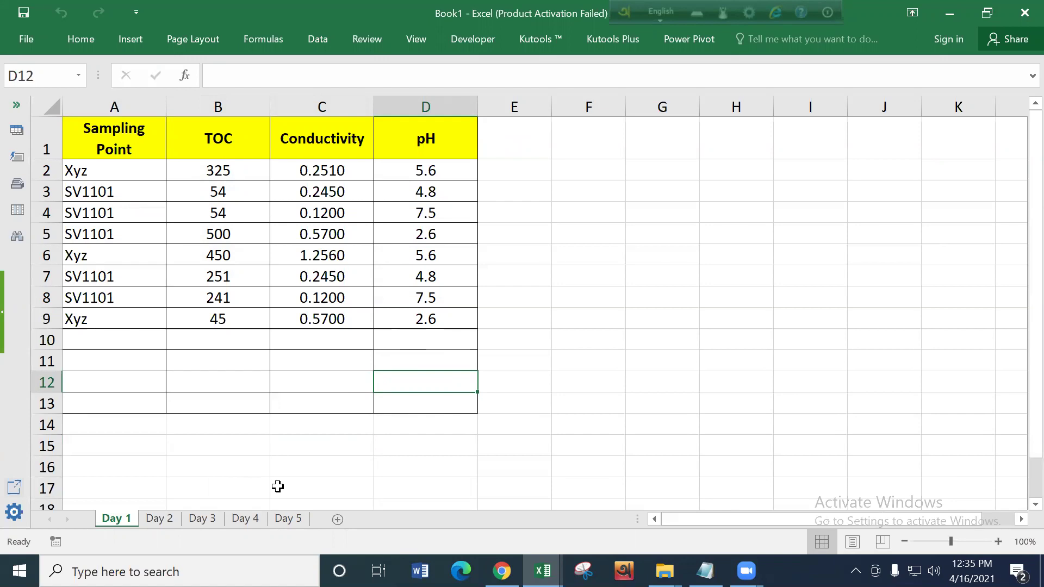
pyautogui.click(287, 518)
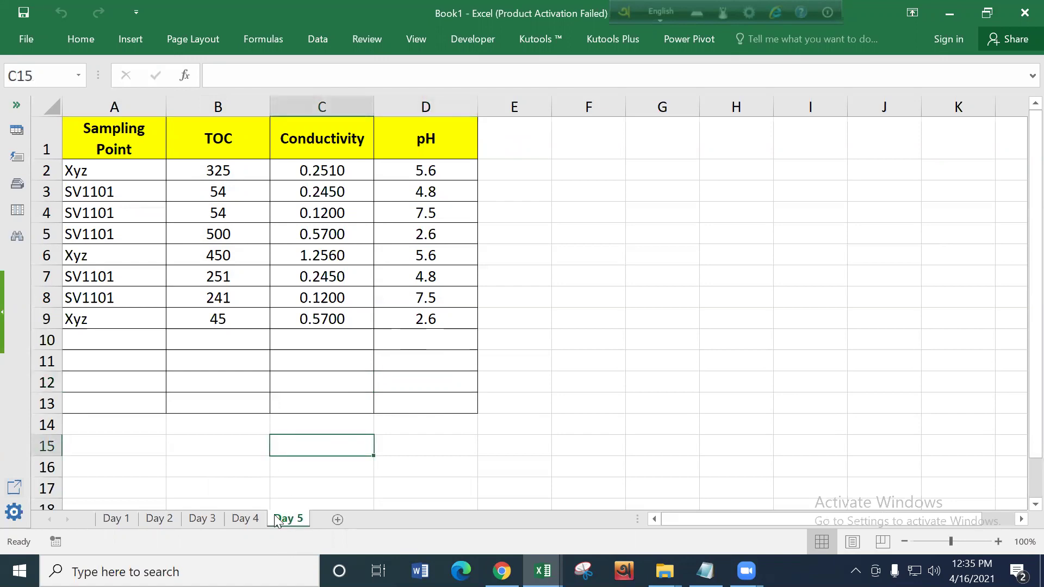
pyautogui.click(245, 518)
pyautogui.click(210, 517)
pyautogui.click(149, 517)
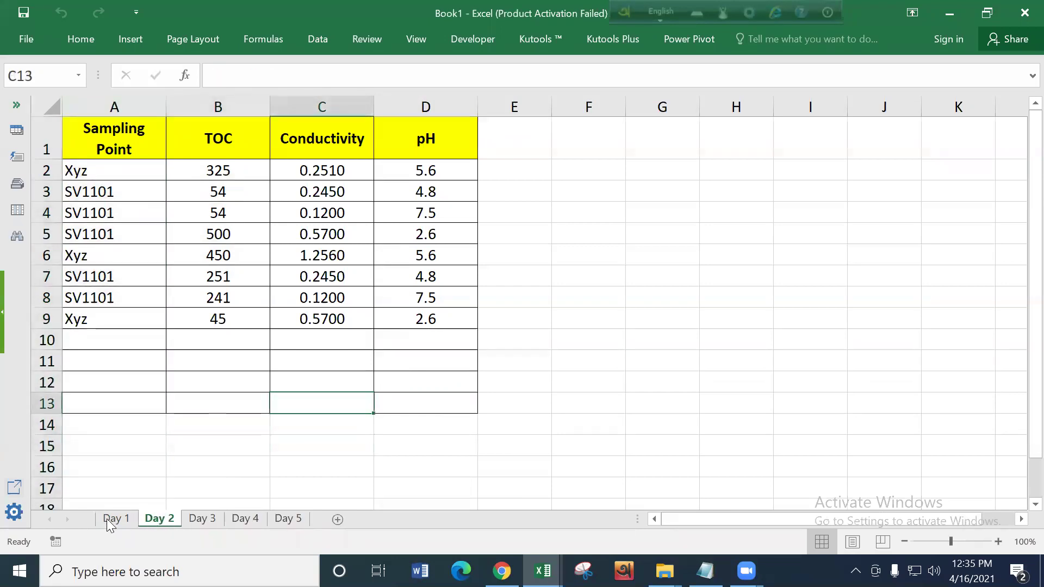
pyautogui.click(109, 519)
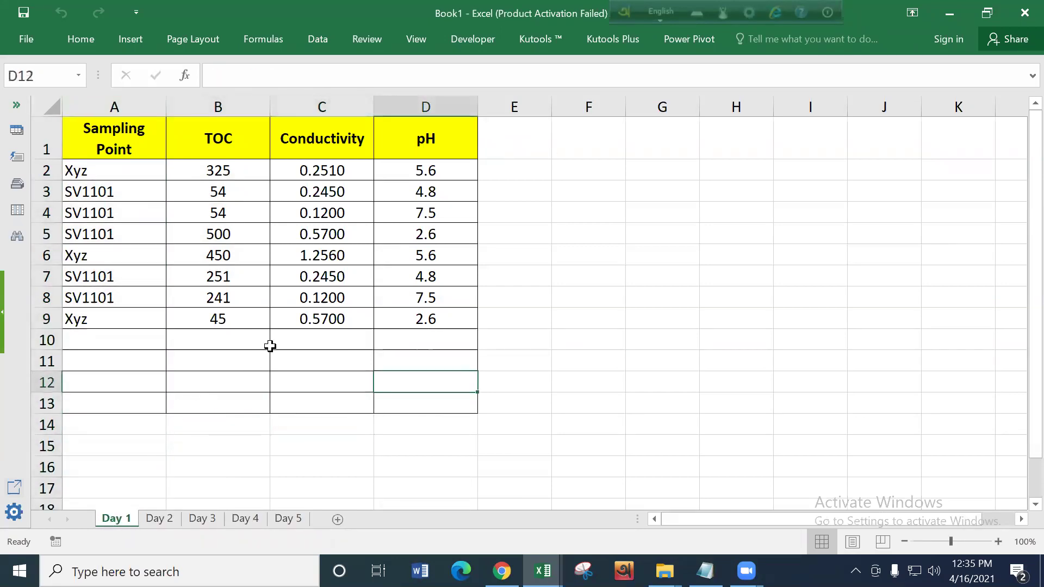
# Step: Compare the header columns A to D on Day 1 with those on the other Day sheets
pyautogui.moveTo(133, 106); pyautogui.dragTo(400, 132)
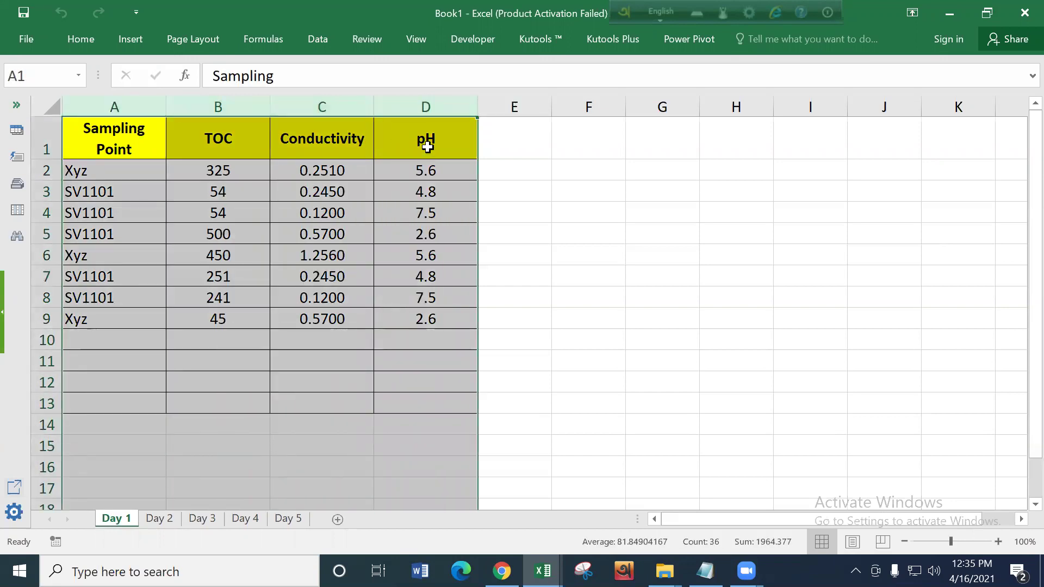
pyautogui.click(295, 126)
pyautogui.moveTo(139, 105); pyautogui.dragTo(434, 103)
pyautogui.click(158, 519)
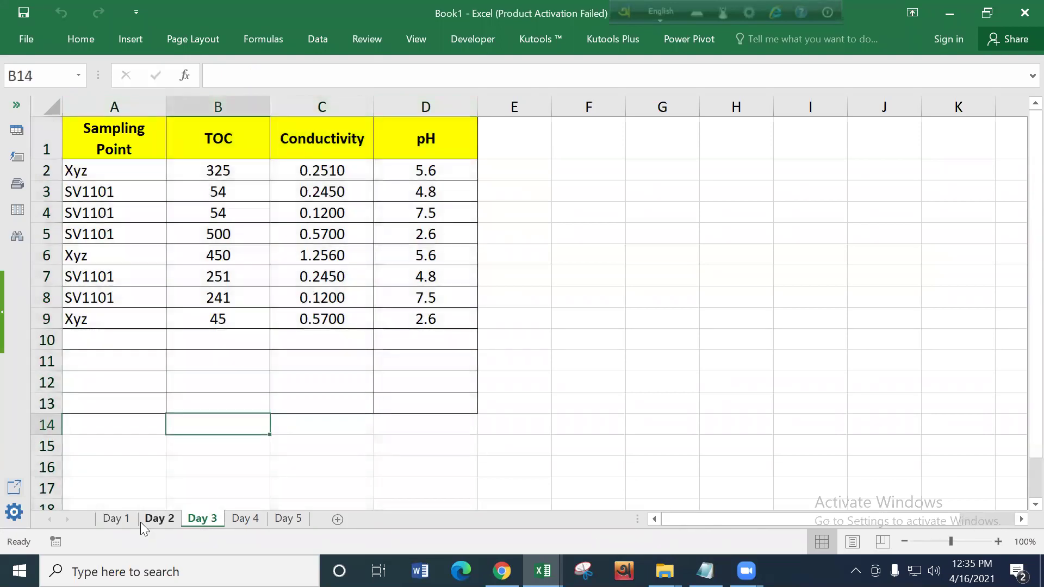
pyautogui.click(117, 520)
pyautogui.click(282, 518)
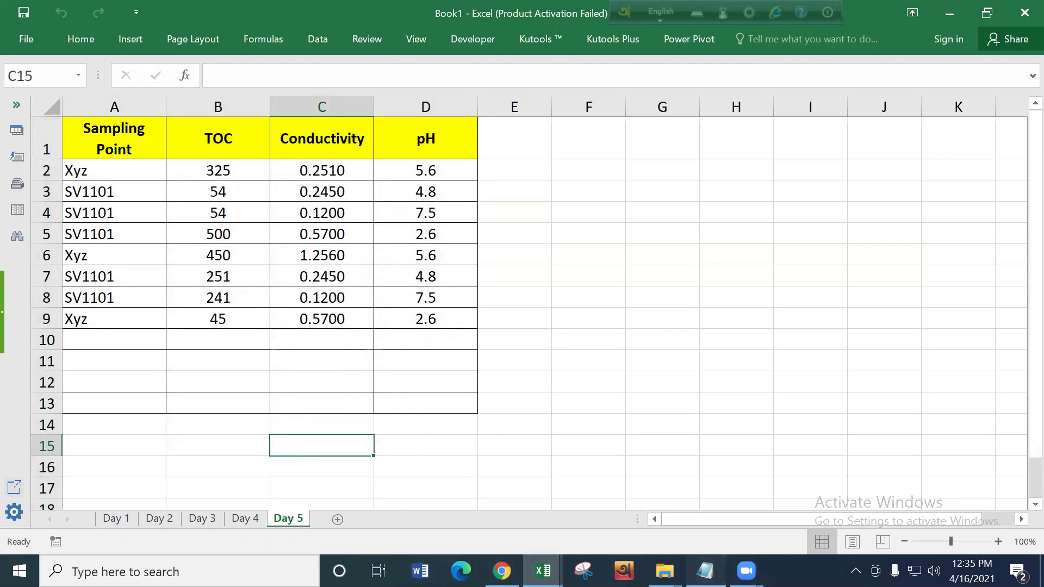
# Step: Switch to the Notepad file with the macro code and copy the whole CopyFromWorksheets macro, from its Sub line to End Sub
pyautogui.click(705, 571)
pyautogui.scroll(7, 176, 289)
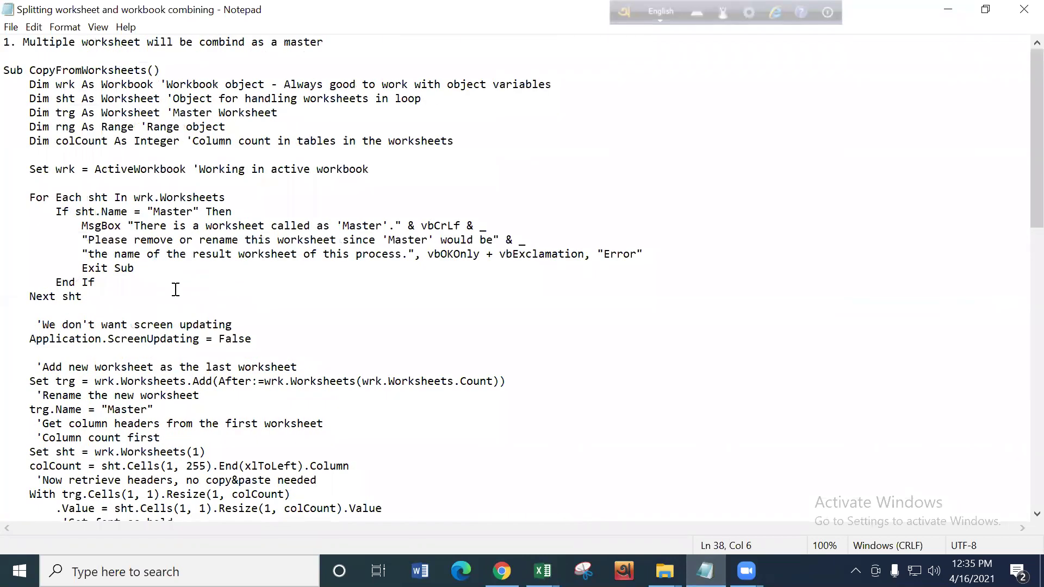
pyautogui.moveTo(7, 72); pyautogui.dragTo(34, 101)
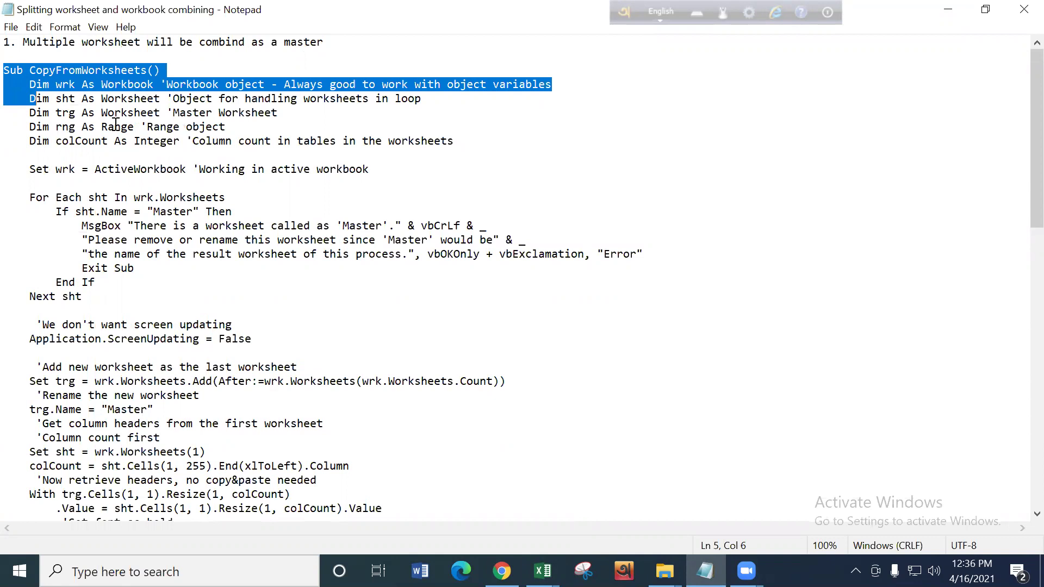
pyautogui.scroll(-9, 116, 125)
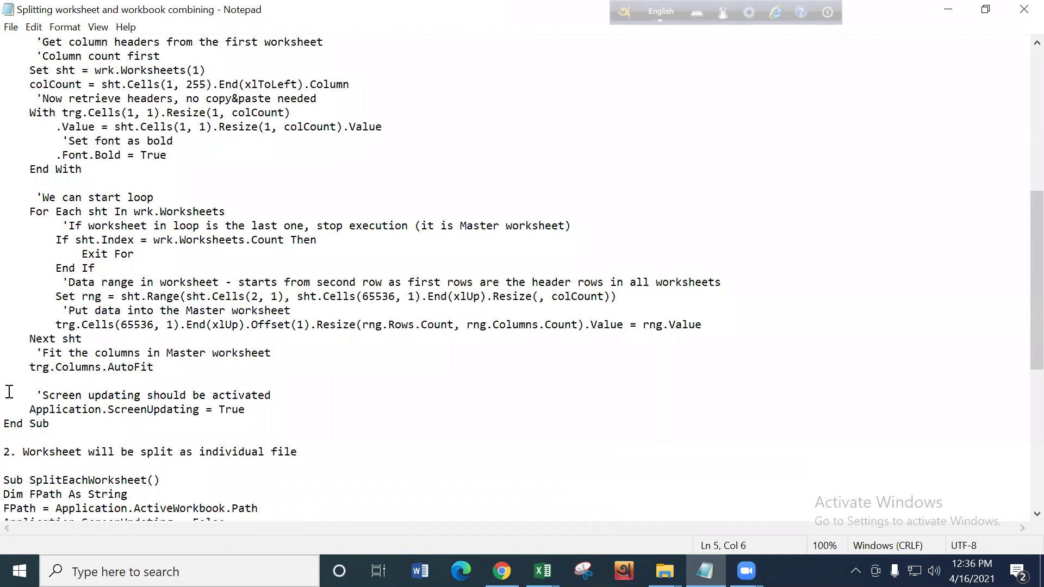
pyautogui.keyDown('shift'); pyautogui.click(50, 425); pyautogui.keyUp('shift')
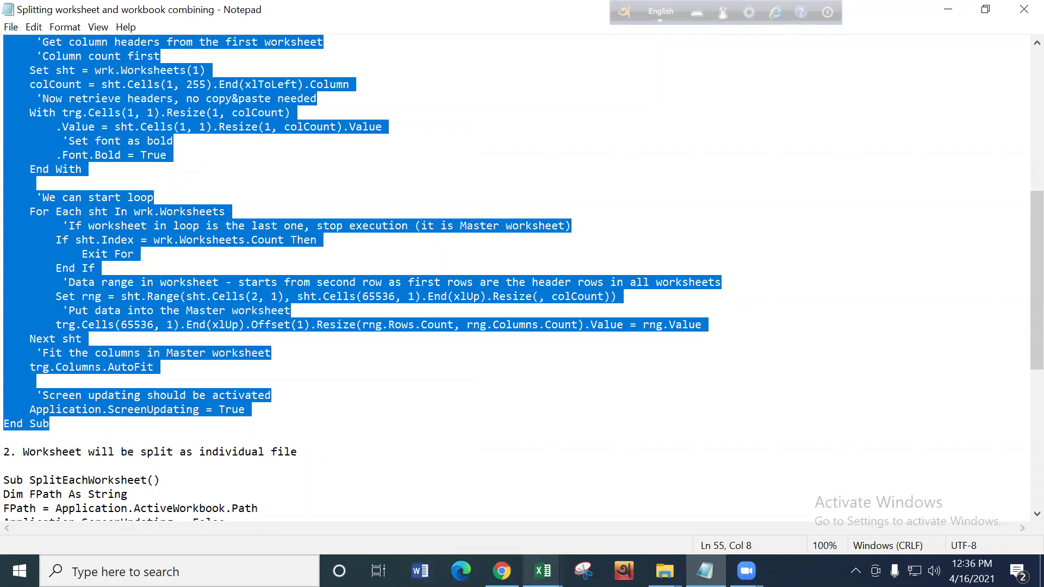
# Step: Switch back to the Book1 workbook in Excel and narrow the TOC column on the Day 5 sheet
pyautogui.moveTo(542, 571)
pyautogui.click(569, 486)
pyautogui.click(434, 319)
pyautogui.moveTo(137, 135); pyautogui.dragTo(373, 318)
pyautogui.click(315, 340)
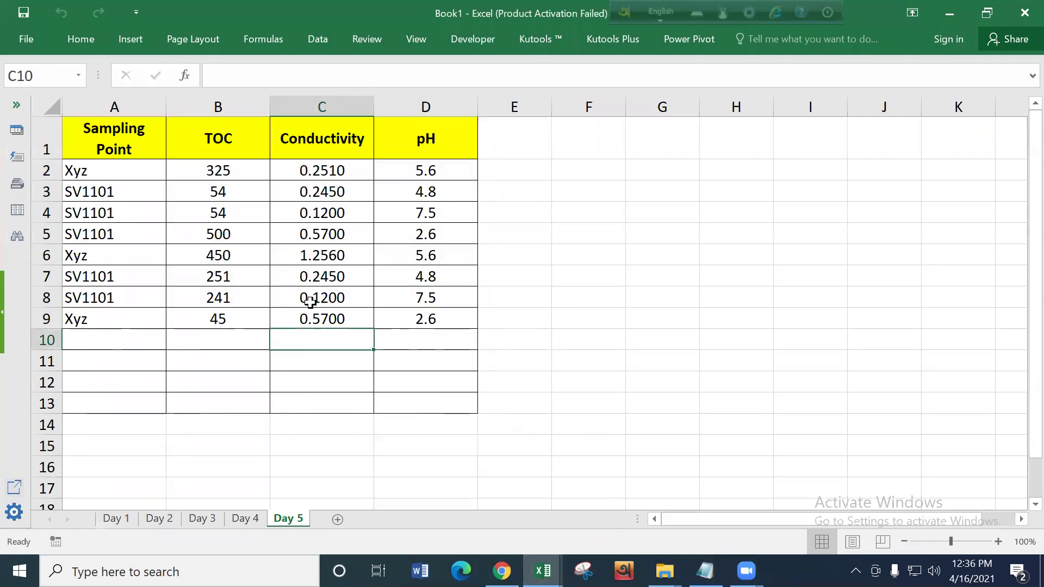
pyautogui.moveTo(272, 110); pyautogui.dragTo(256, 108)
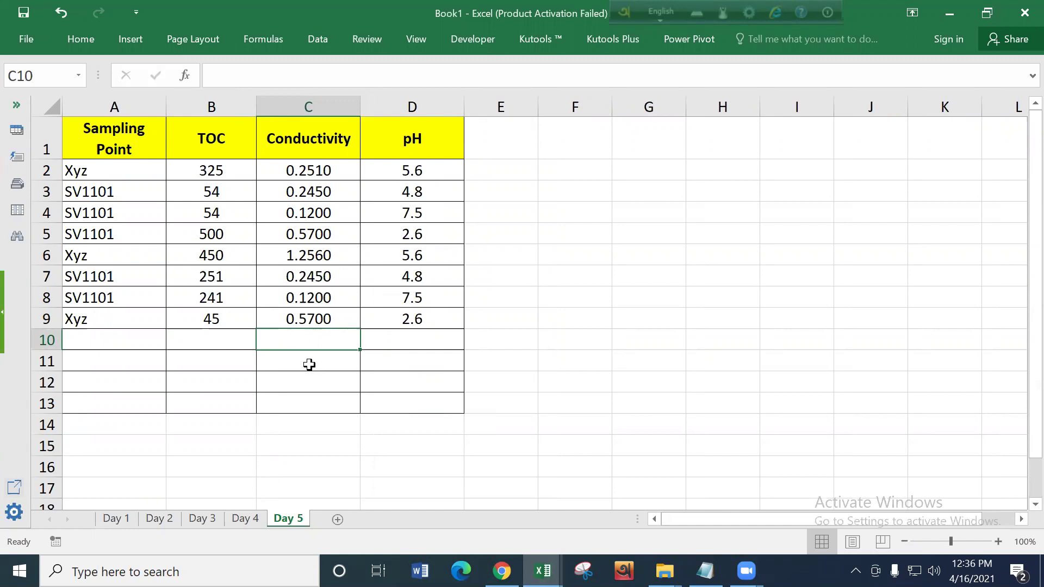
# Step: From the Day 1 sheet, open the Visual Basic editor and paste the copied CopyFromWorksheets macro into a new module
pyautogui.click(116, 518)
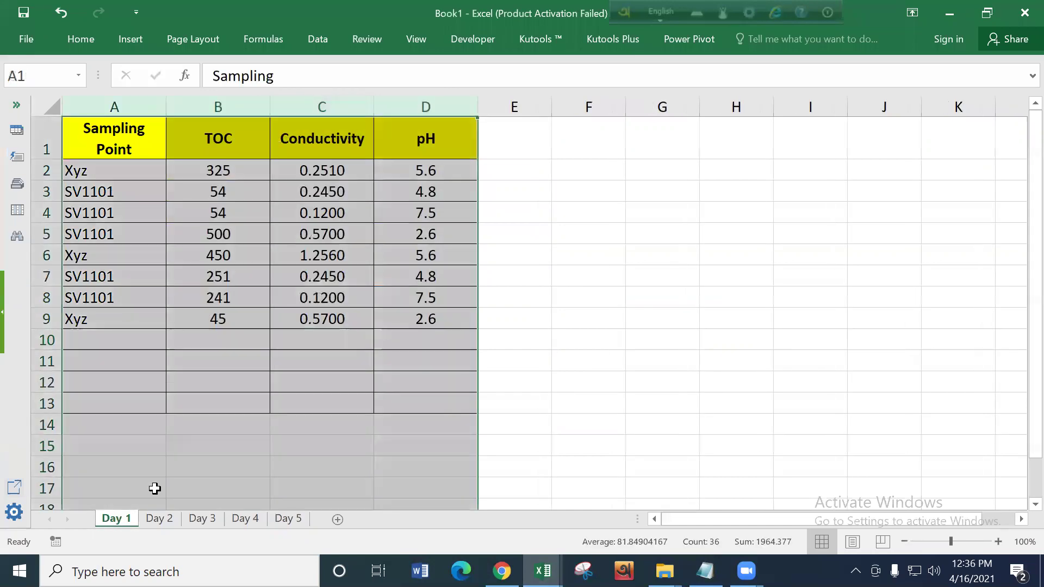
pyautogui.click(296, 252)
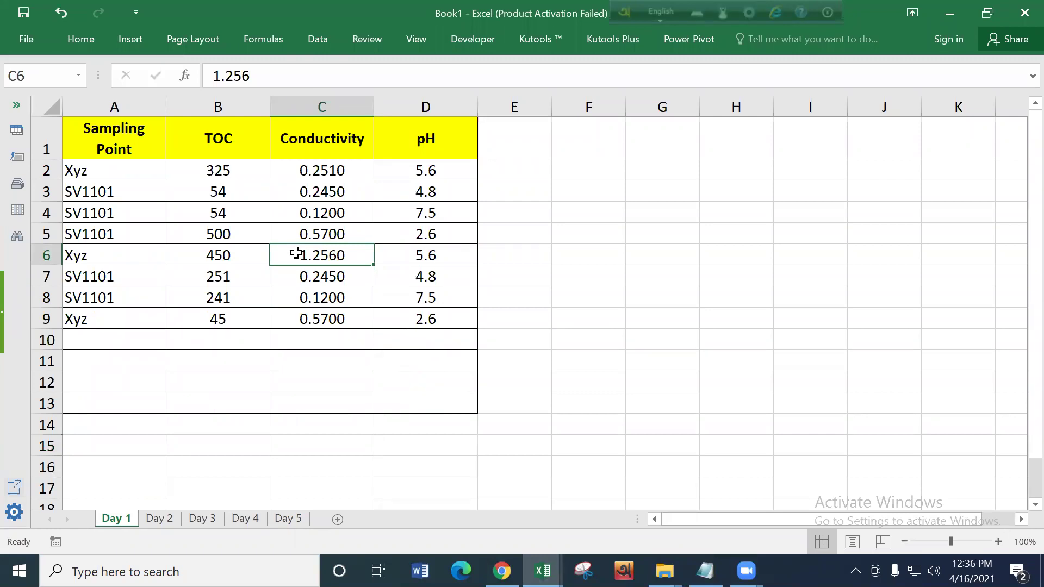
pyautogui.click(465, 36)
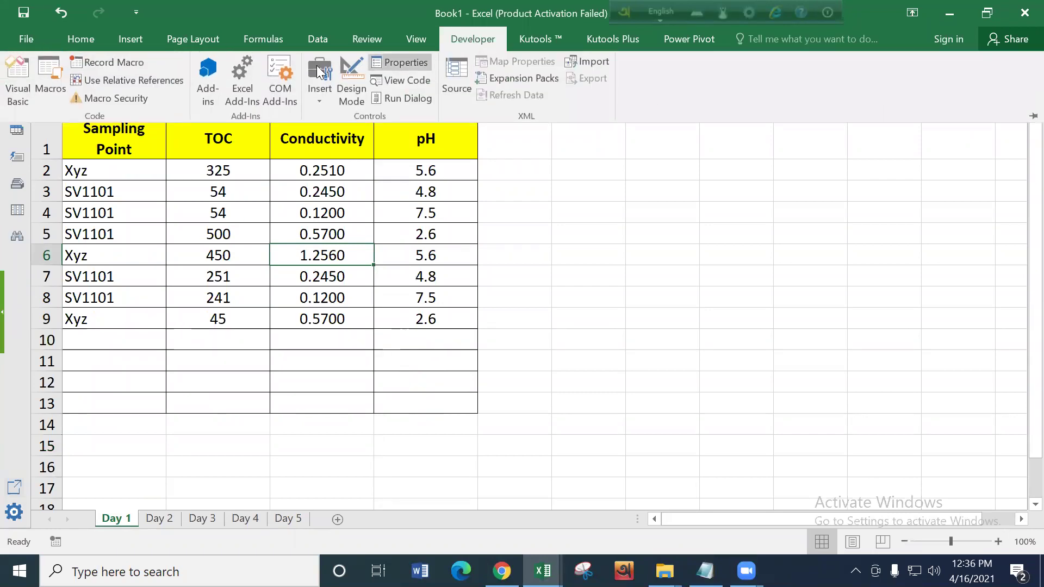
pyautogui.click(10, 103)
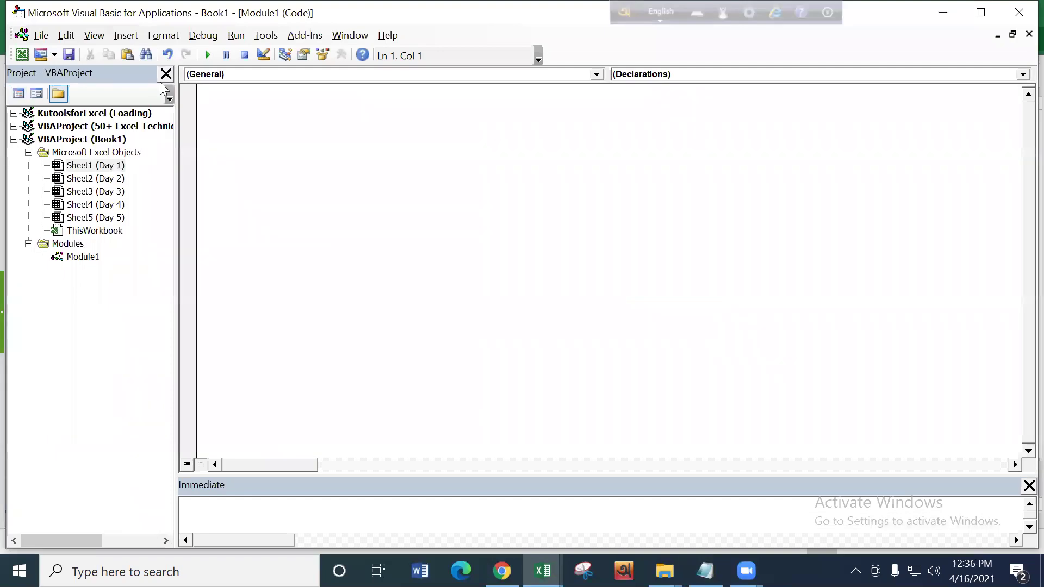
pyautogui.click(125, 35)
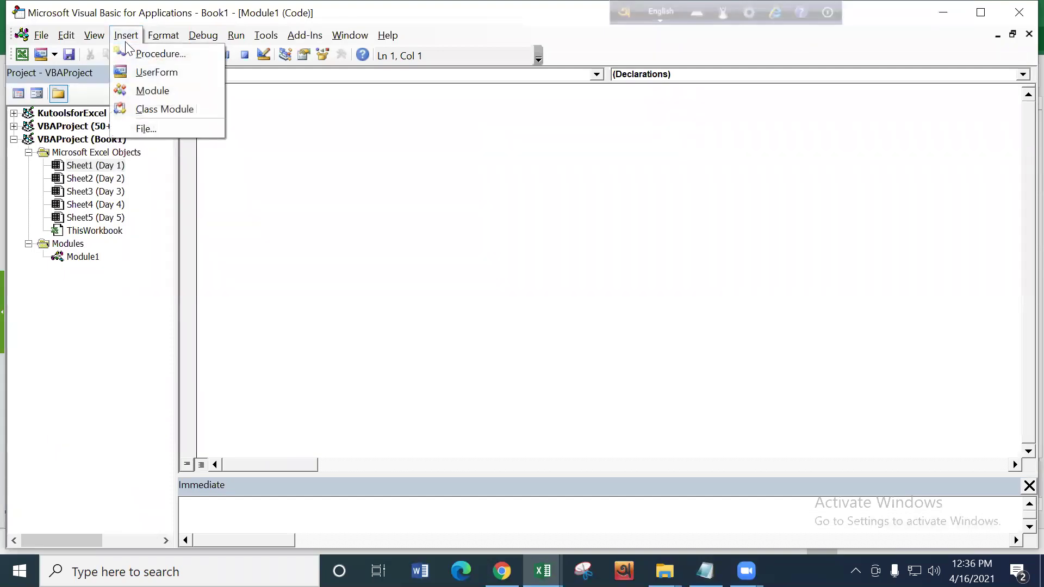
pyautogui.click(138, 94)
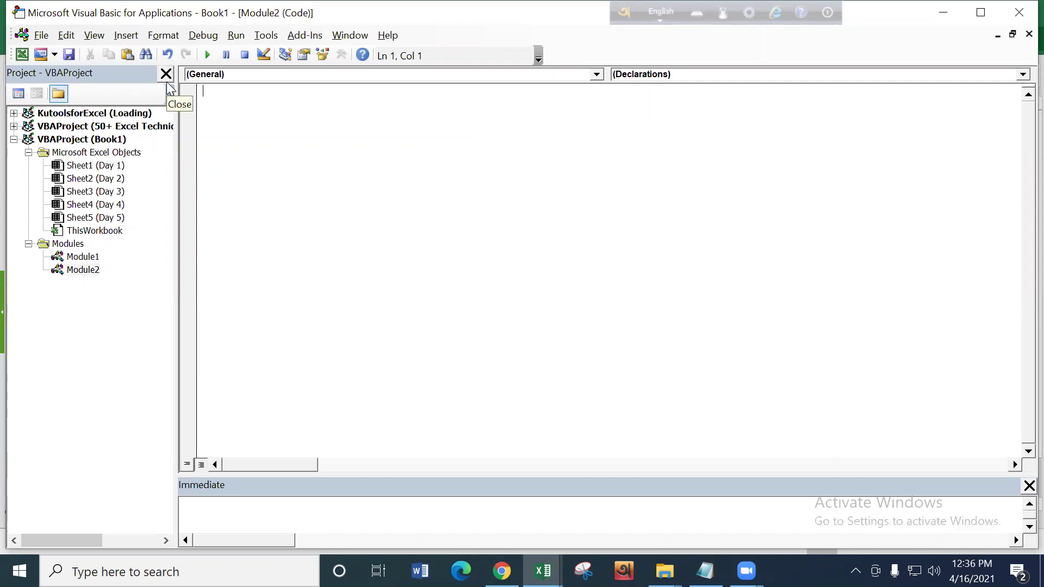
pyautogui.hotkey('ctrl', 'v')
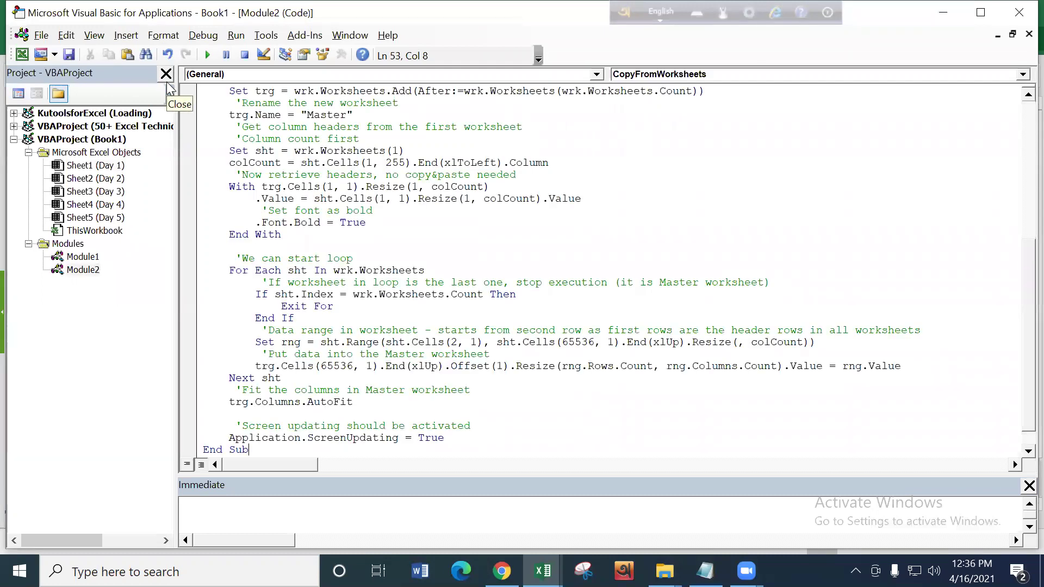
# Step: Run the CopyFromWorksheets macro to combine all worksheets into a Master sheet
pyautogui.click(208, 55)
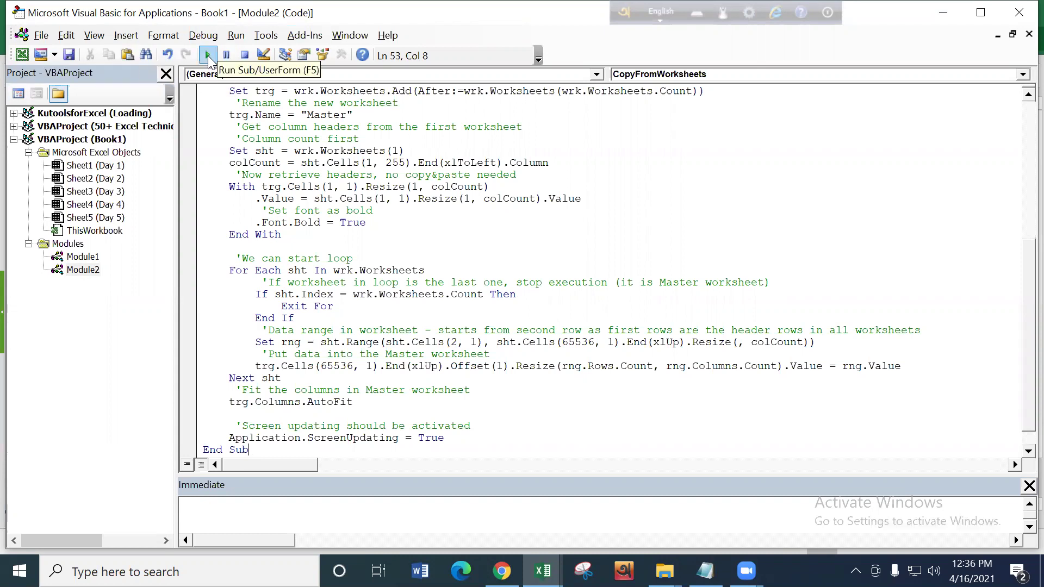
pyautogui.click(206, 56)
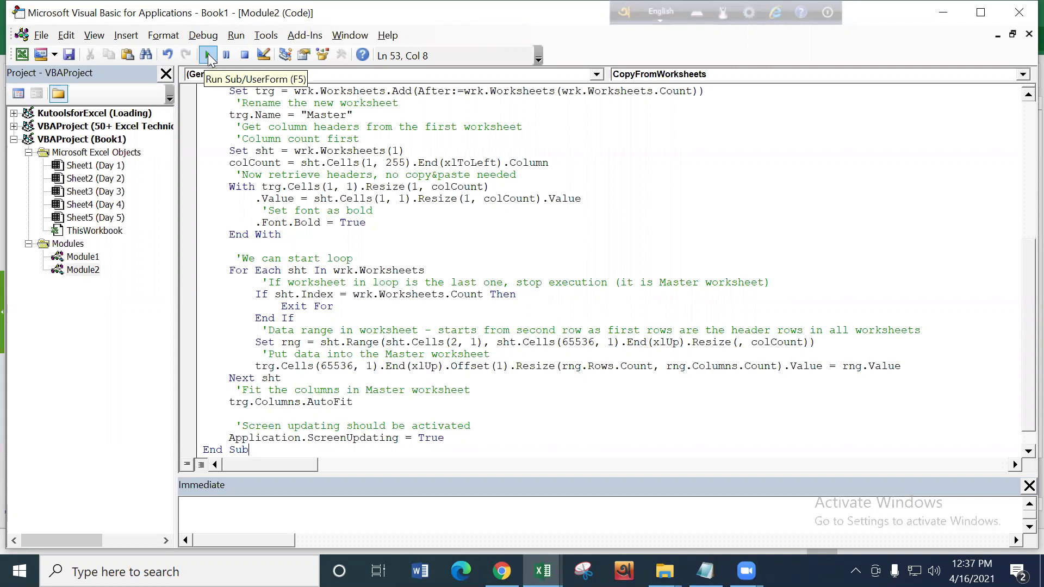
pyautogui.click(209, 57)
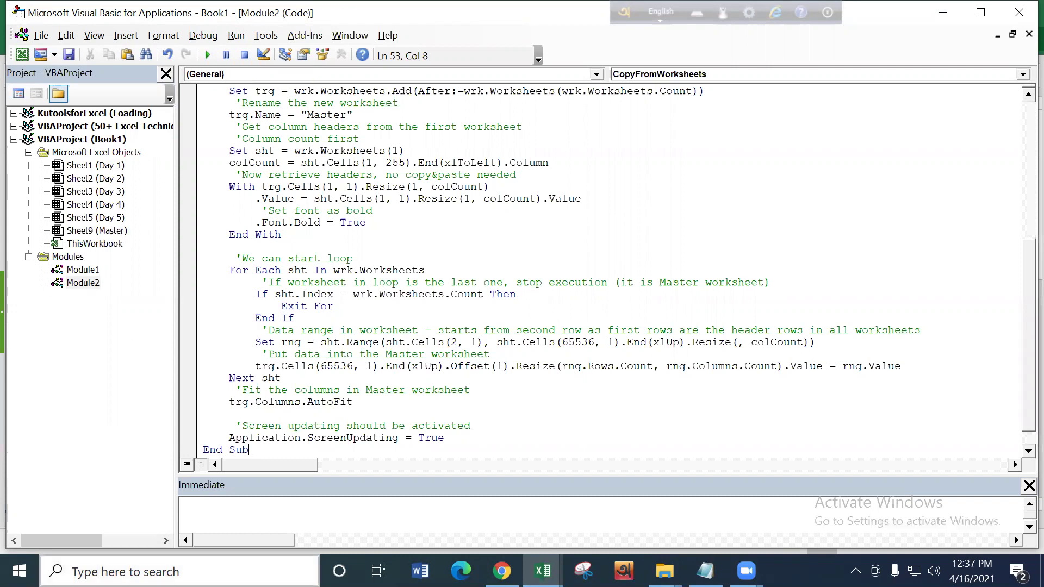
# Step: Switch back to the Book1 workbook and review the source data on the Day 1 to Day 5 sheets
pyautogui.moveTo(543, 571)
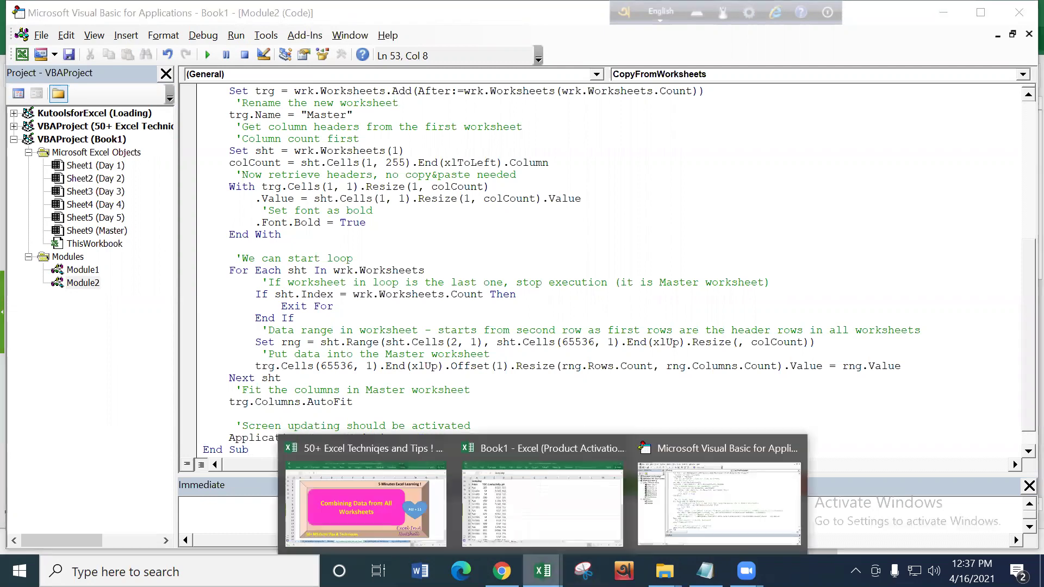
pyautogui.click(541, 509)
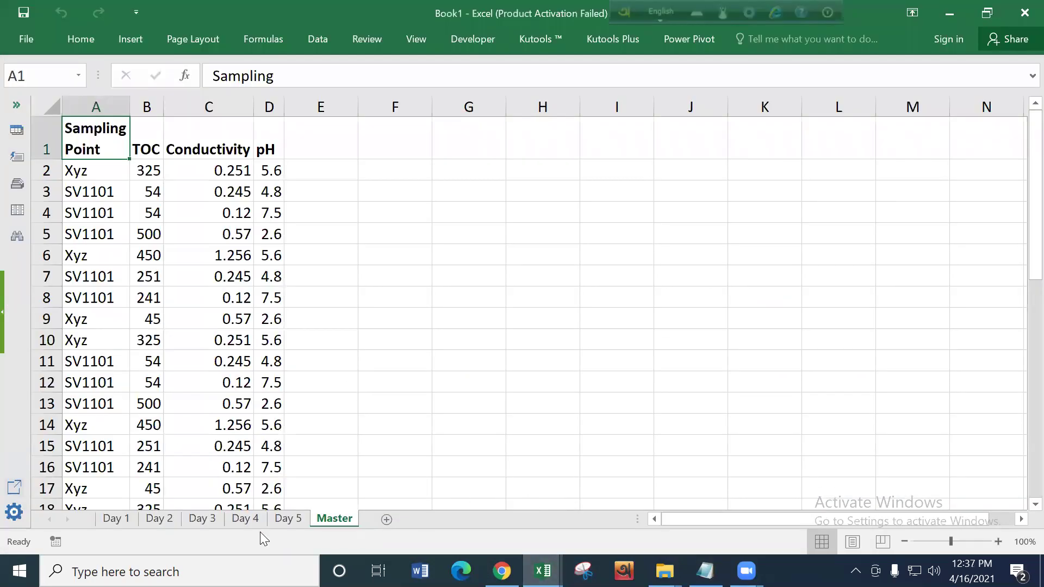
pyautogui.click(116, 518)
pyautogui.click(154, 518)
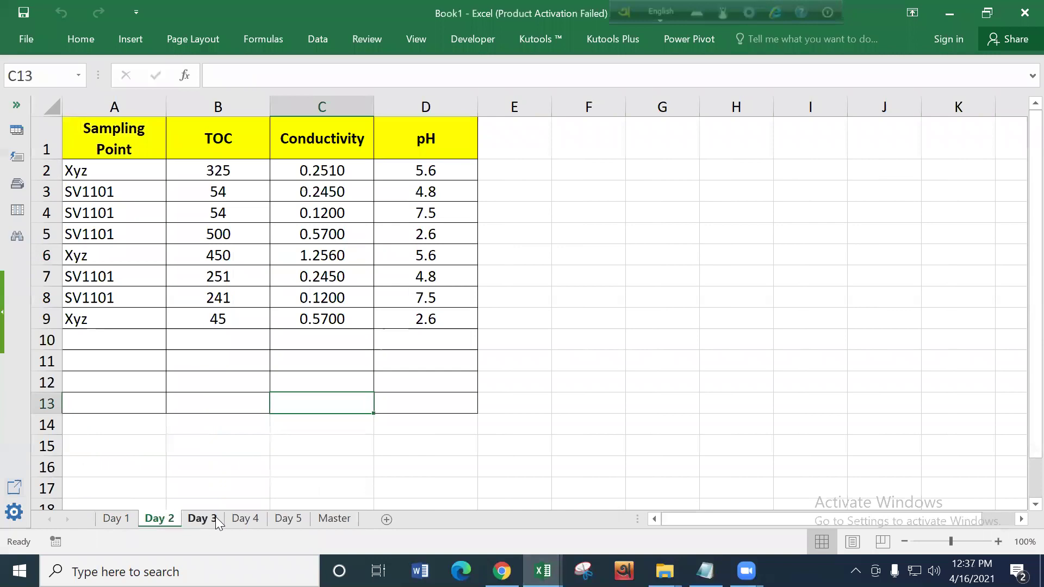
pyautogui.click(213, 518)
pyautogui.click(246, 518)
pyautogui.click(289, 517)
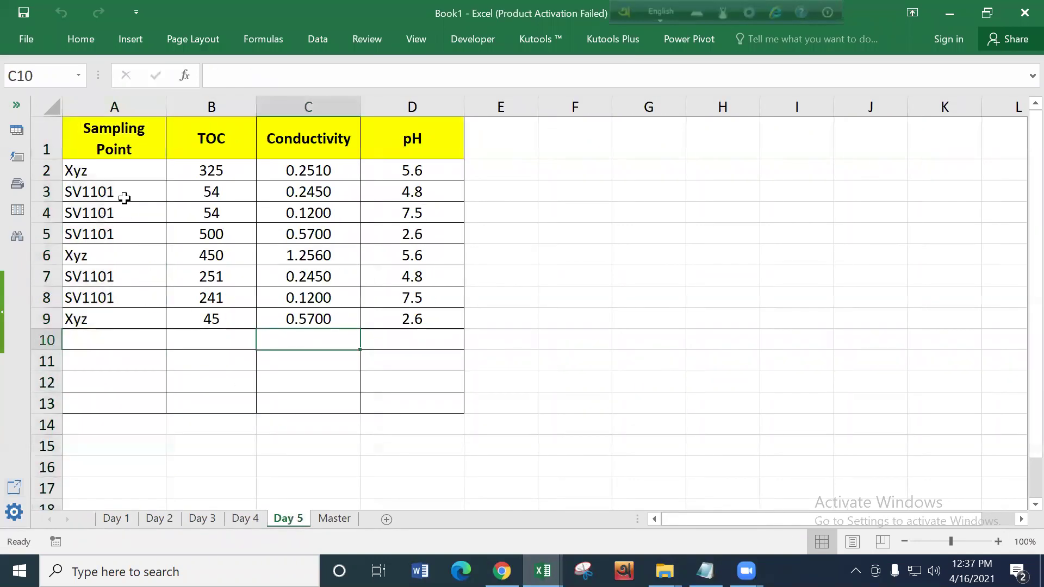
pyautogui.moveTo(107, 172); pyautogui.dragTo(405, 319)
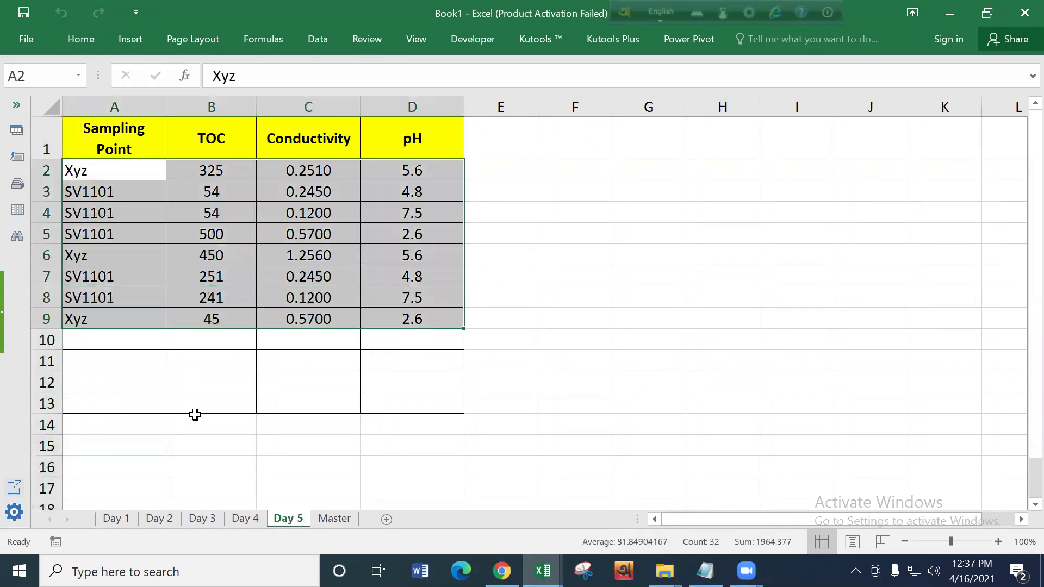
# Step: Examine the combined rows on the Master sheet from the header row down to the last record
pyautogui.click(333, 521)
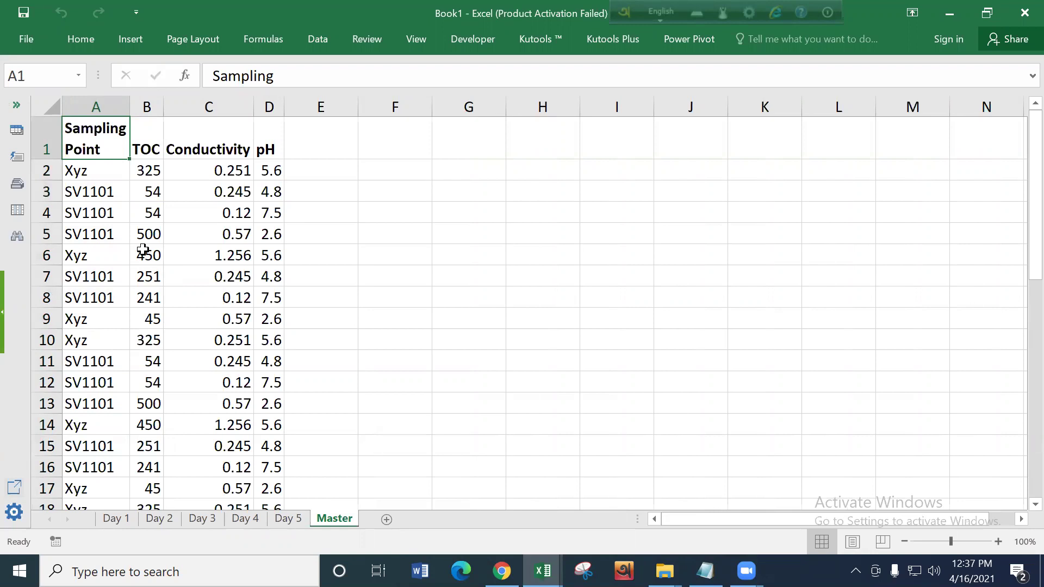
pyautogui.scroll(-10, 143, 249)
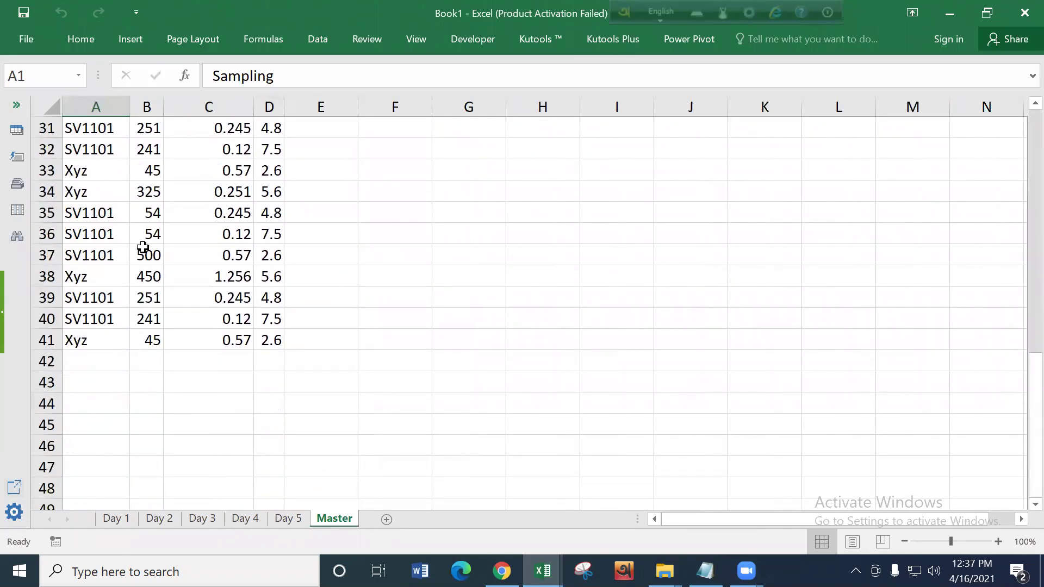
pyautogui.scroll(10, 143, 249)
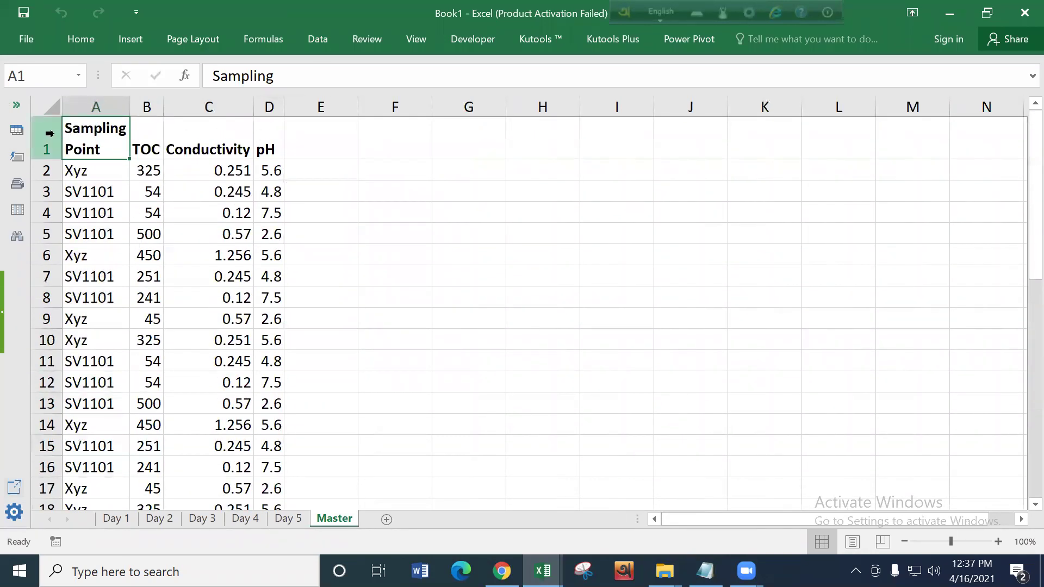
pyautogui.click(49, 133)
pyautogui.moveTo(100, 133); pyautogui.dragTo(270, 144)
pyautogui.scroll(-4, 176, 254)
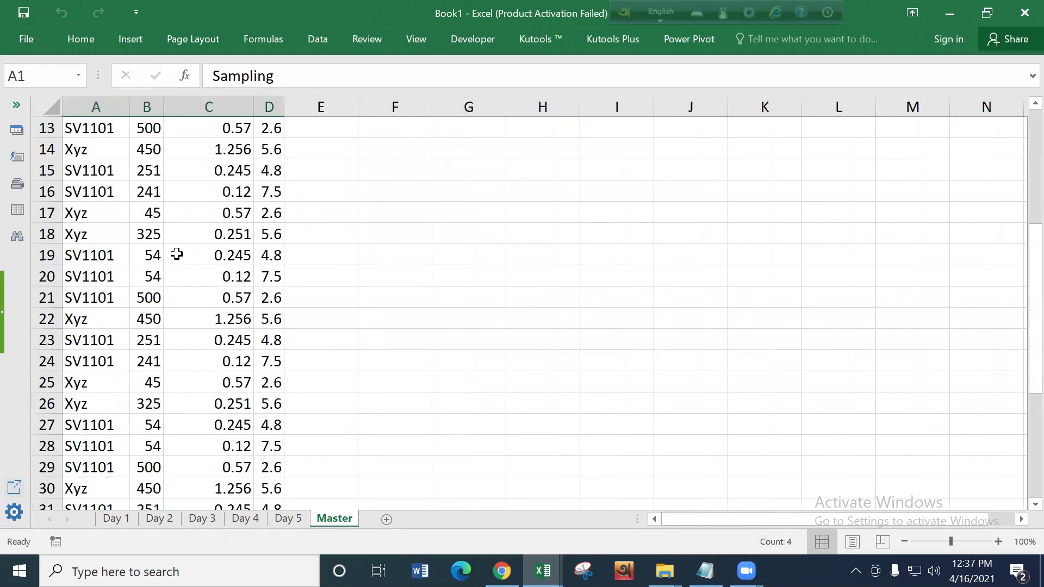
pyautogui.scroll(-9, 176, 254)
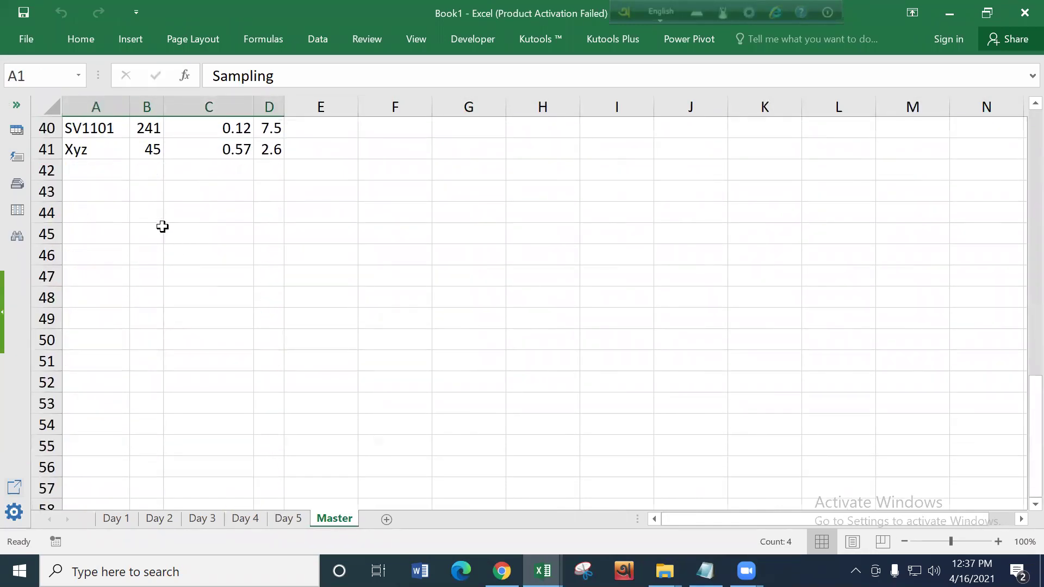
pyautogui.scroll(13, 161, 223)
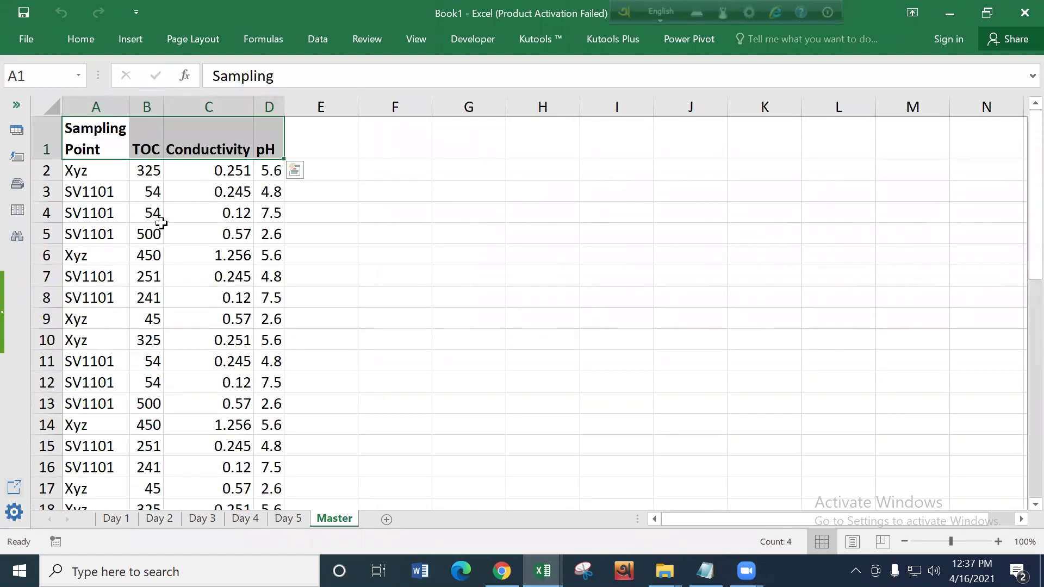
pyautogui.moveTo(89, 147); pyautogui.dragTo(275, 149)
# Step: Insert a blank line chart on the Master sheet, starting from an empty cell outside the data
pyautogui.click(476, 178)
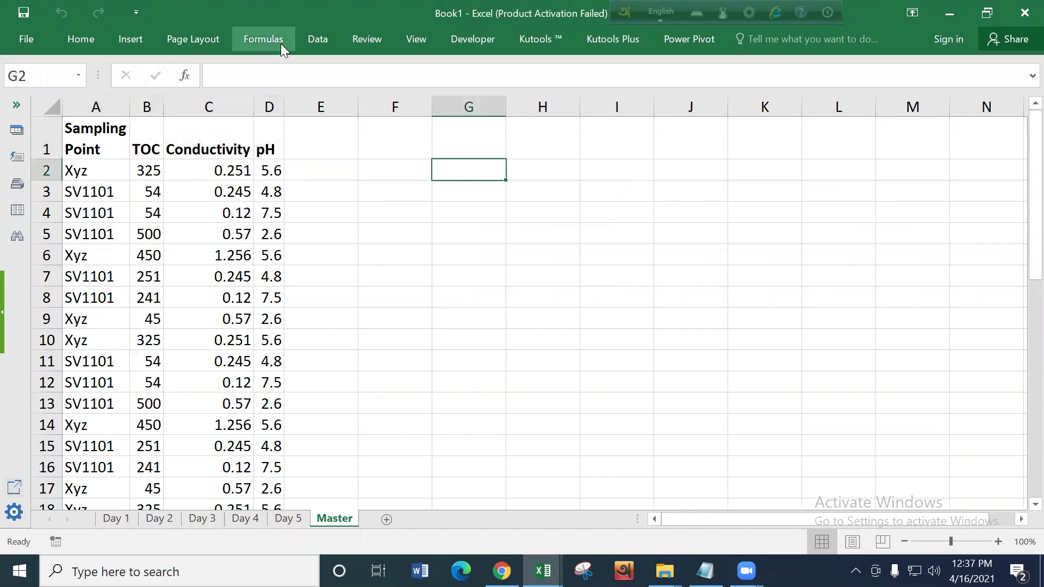
pyautogui.click(139, 37)
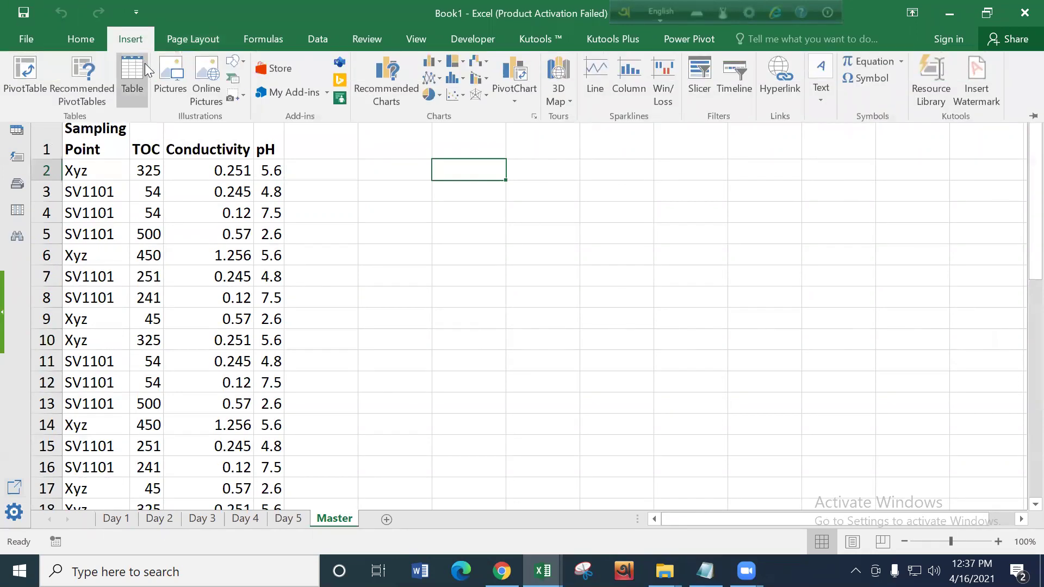
pyautogui.click(432, 80)
pyautogui.click(445, 132)
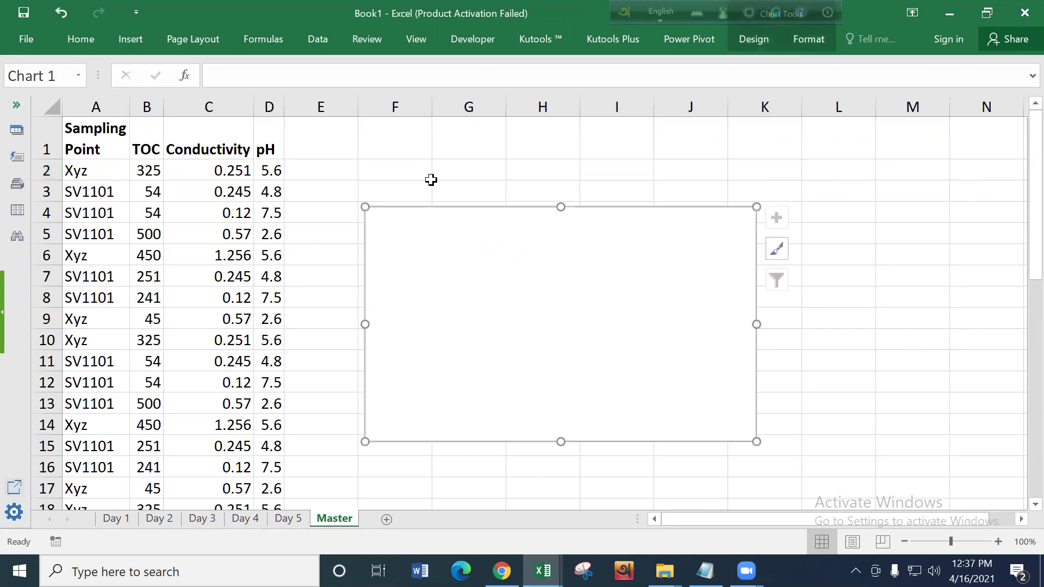
# Step: Add a data series to the chart with cell A1 as its name and the TOC range B2:B41 as its values
pyautogui.rightClick(509, 333)
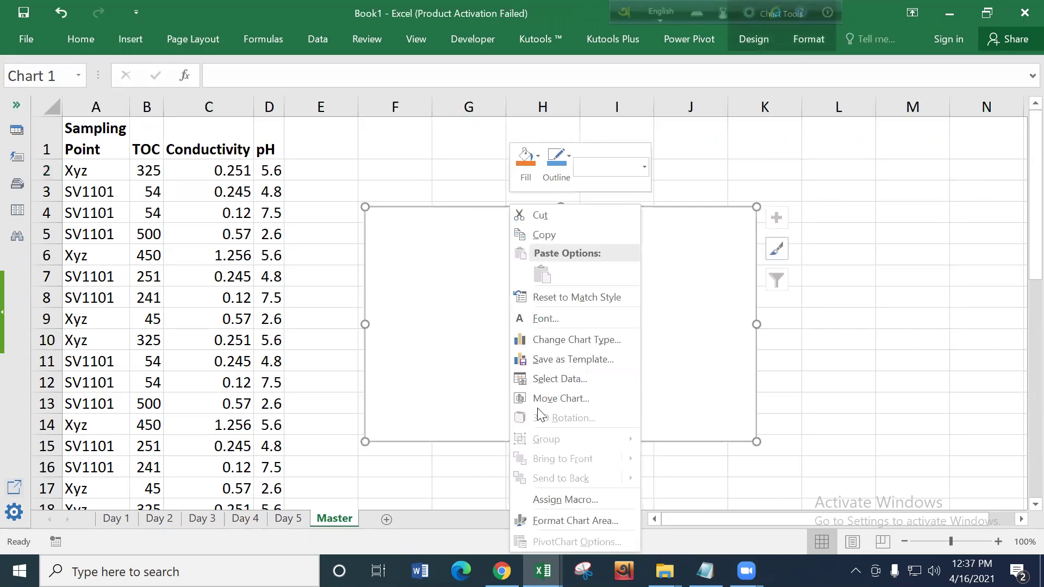
pyautogui.click(555, 377)
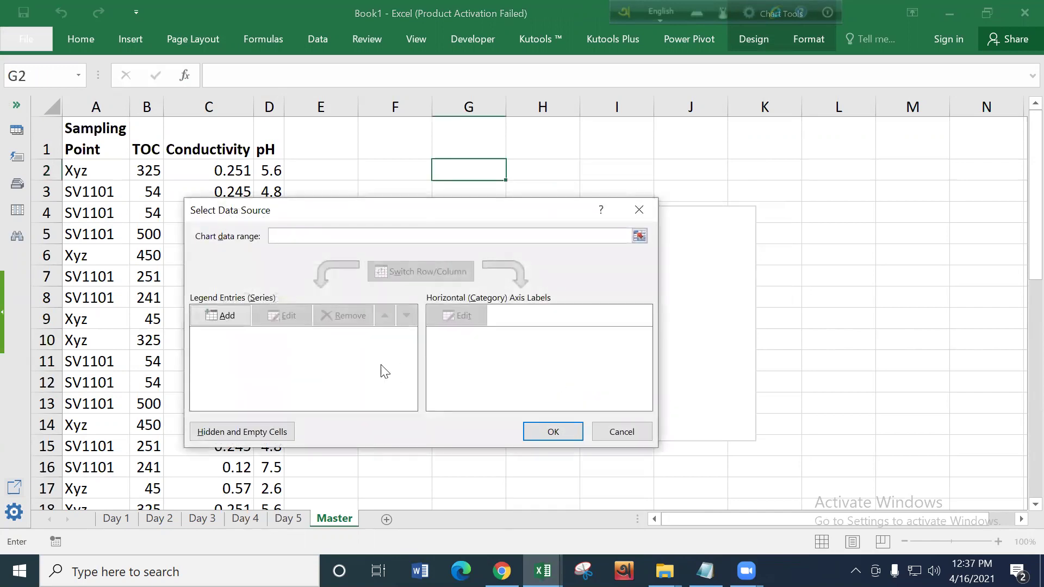
pyautogui.click(219, 318)
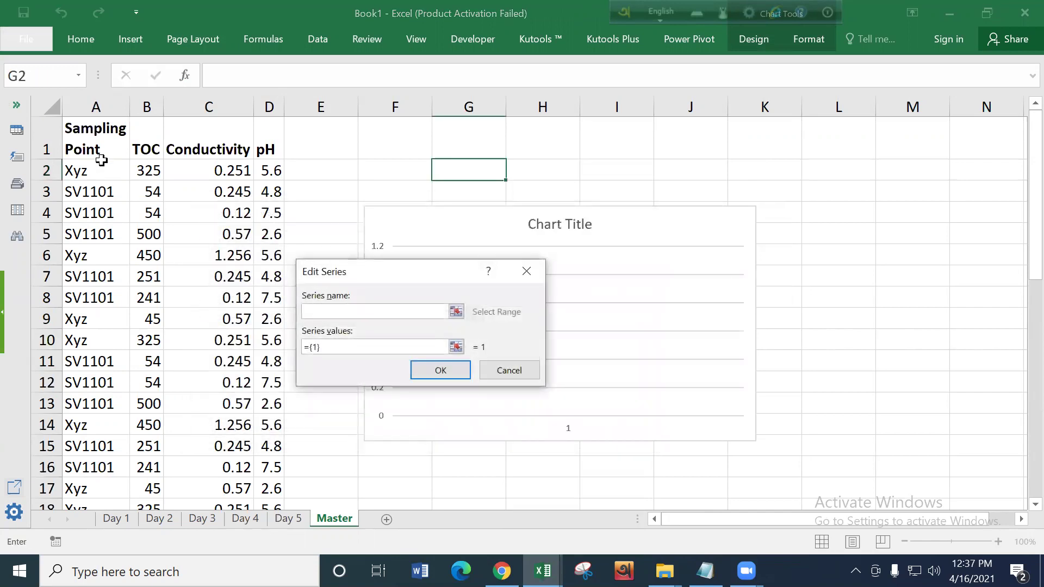
pyautogui.click(88, 131)
pyautogui.press('Tab')
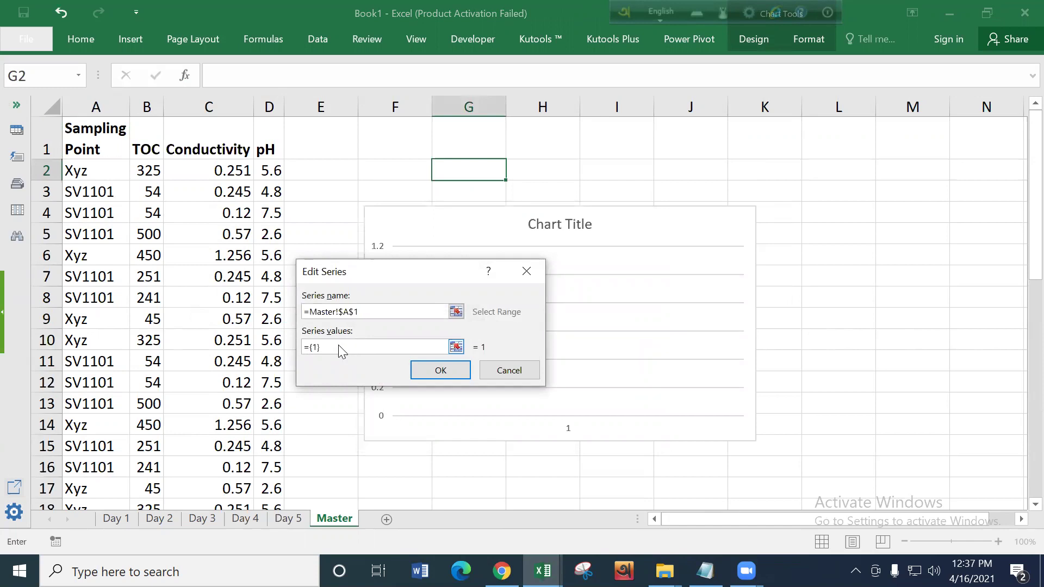
pyautogui.press('BackSpace')
pyautogui.click(103, 171)
pyautogui.click(151, 173)
pyautogui.hotkey('ctrl', 'shift', 'Down')
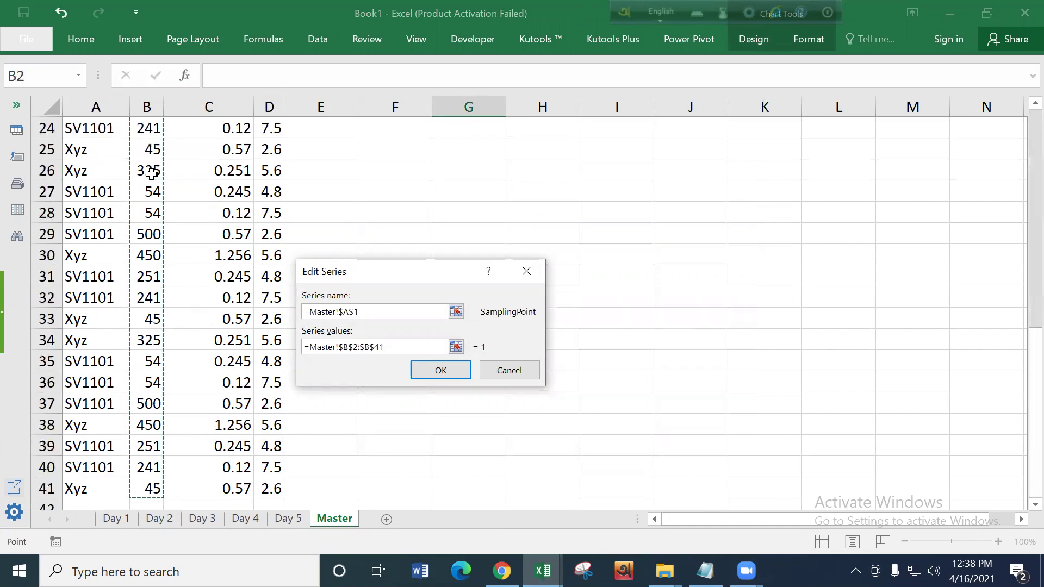
pyautogui.click(441, 370)
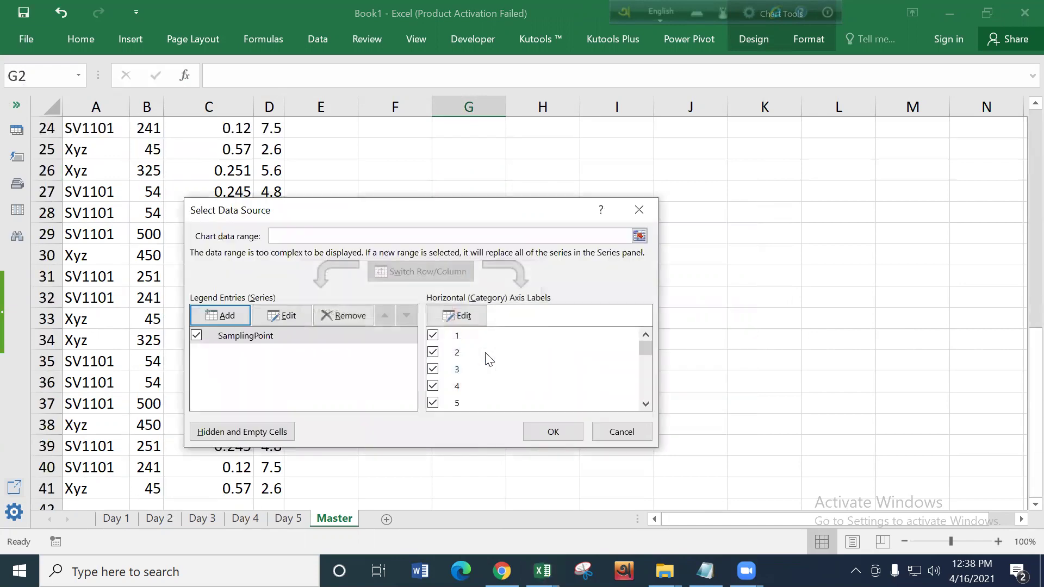
# Step: Set the chart's horizontal axis labels to the sampling points in A2:A41 and widen the chart to about column L
pyautogui.click(451, 311)
pyautogui.scroll(8, 78, 130)
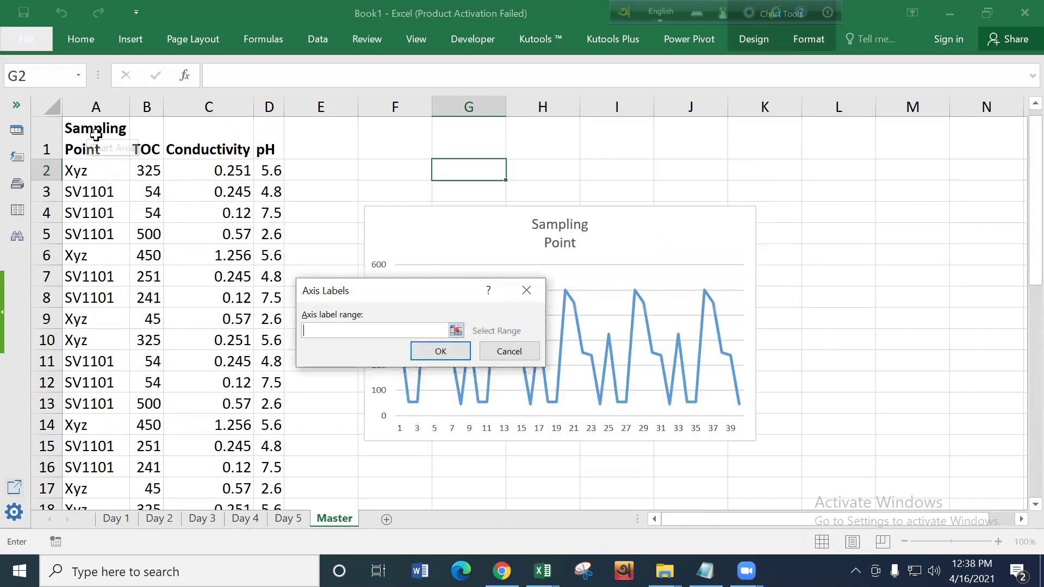
pyautogui.click(83, 173)
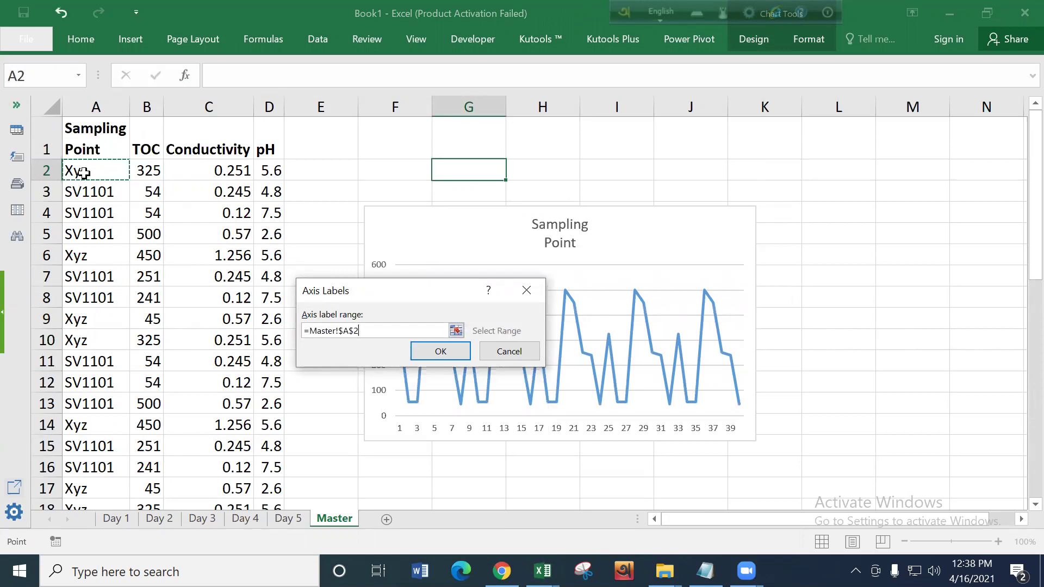
pyautogui.hotkey('ctrl', 'shift', 'Down')
pyautogui.press('Return')
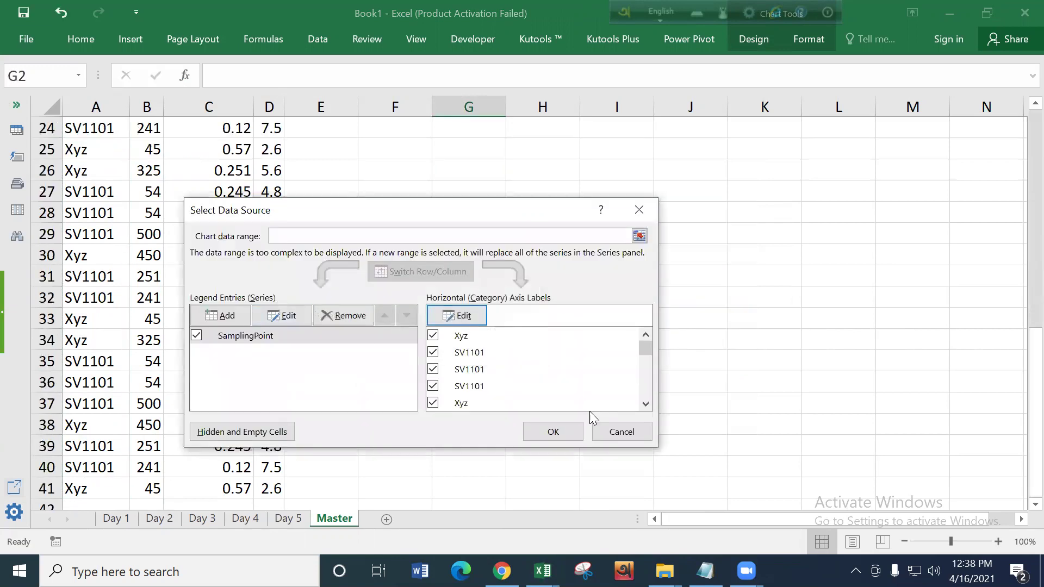
pyautogui.click(549, 433)
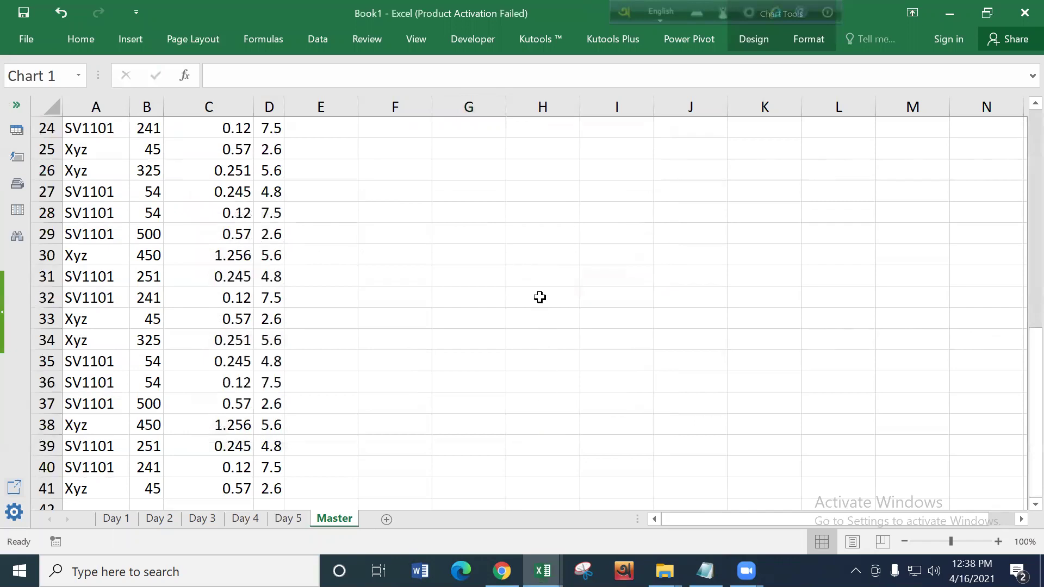
pyautogui.scroll(8, 541, 297)
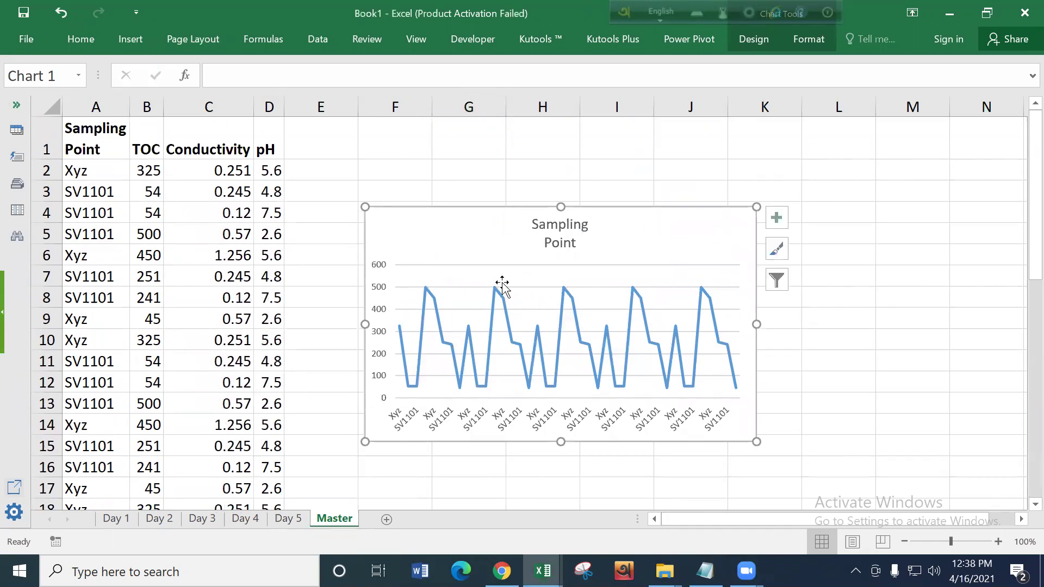
pyautogui.moveTo(756, 325); pyautogui.dragTo(893, 323)
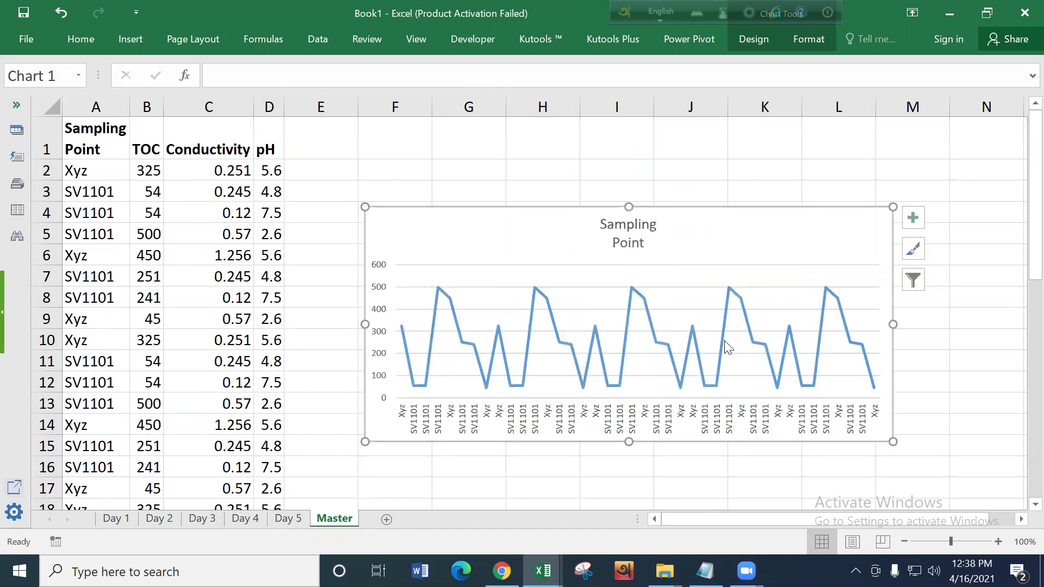